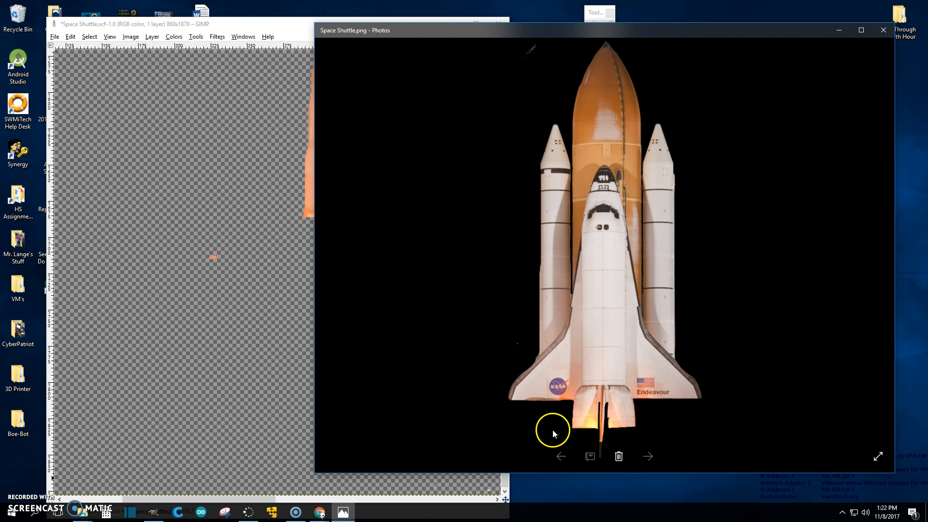
# - Zoom into the exported shuttle image in Photos and inspect the black background below the shuttle for stray specks
pyautogui.scroll(5, 552, 429)
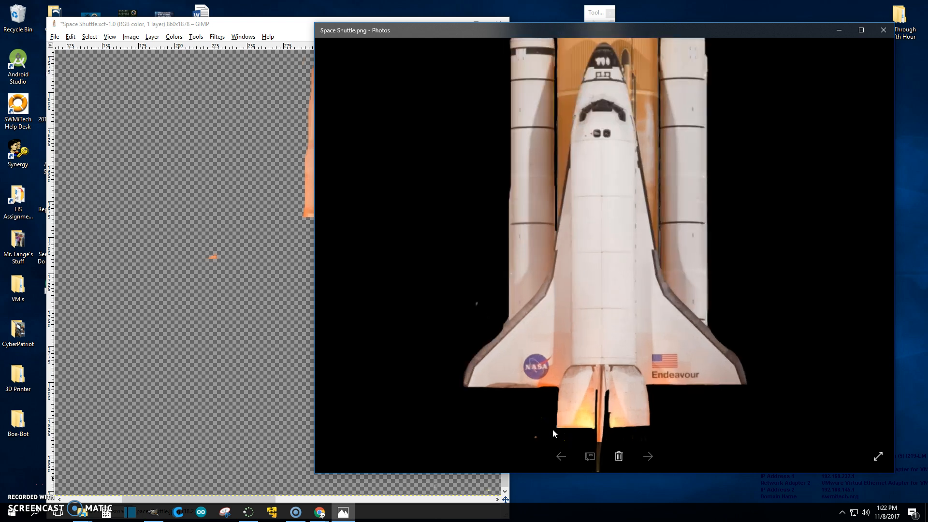
pyautogui.scroll(3, 553, 430)
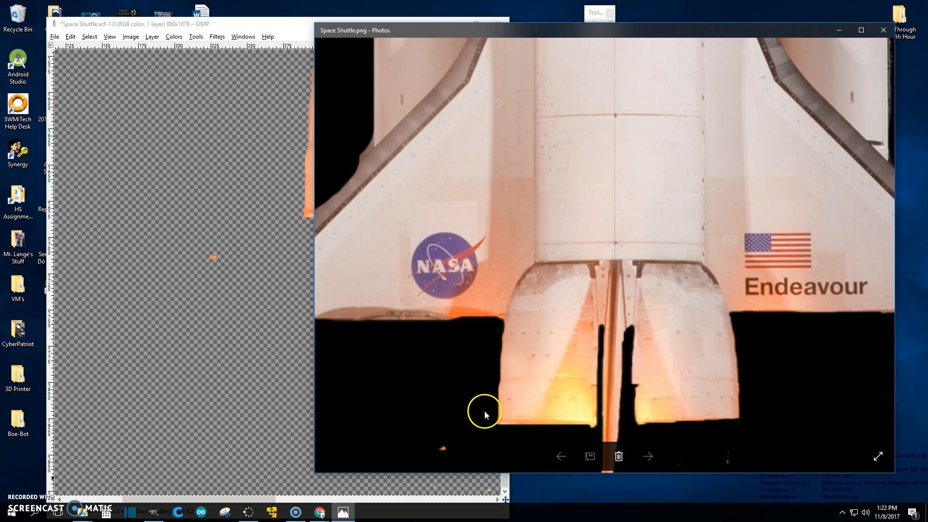
pyautogui.scroll(3, 476, 421)
pyautogui.scroll(2, 526, 288)
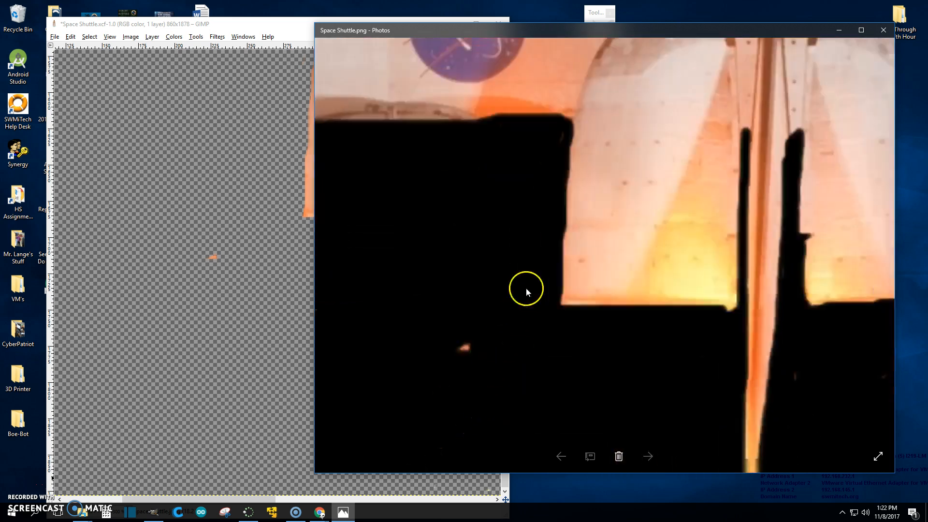
pyautogui.scroll(2, 605, 213)
pyautogui.scroll(3, 587, 292)
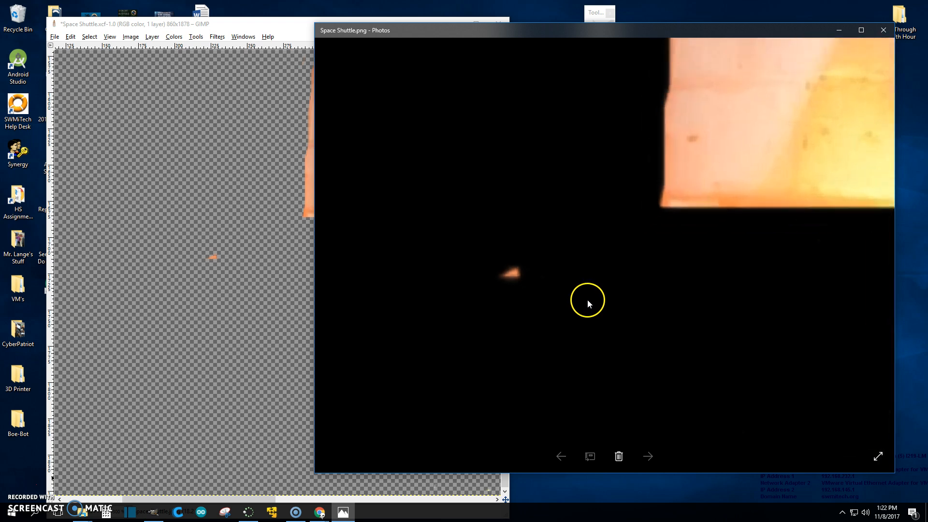
pyautogui.scroll(-1, 588, 300)
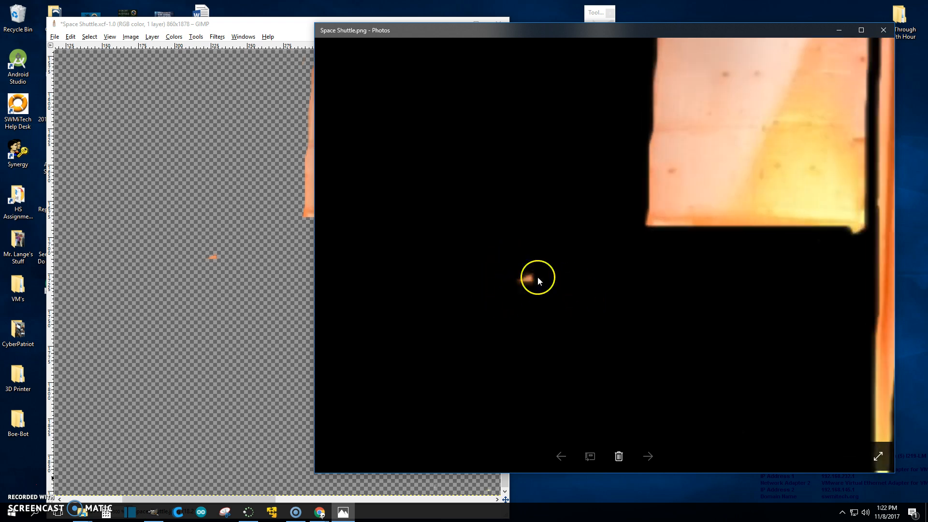
pyautogui.moveTo(759, 332); pyautogui.dragTo(518, 210)
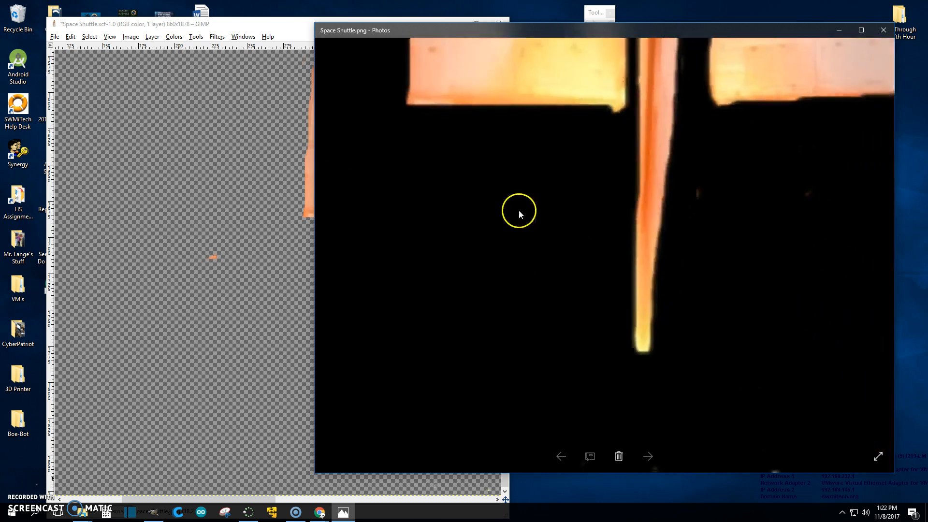
pyautogui.moveTo(806, 195); pyautogui.dragTo(444, 253)
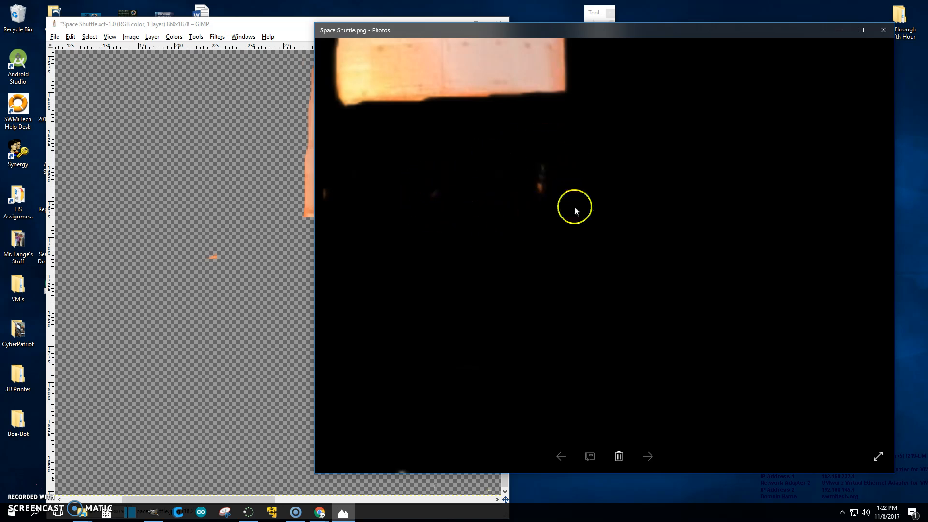
# - Pan across the exported image to examine the exhaust, wing edges and upper tank for leftover pixels
pyautogui.scroll(-3, 626, 275)
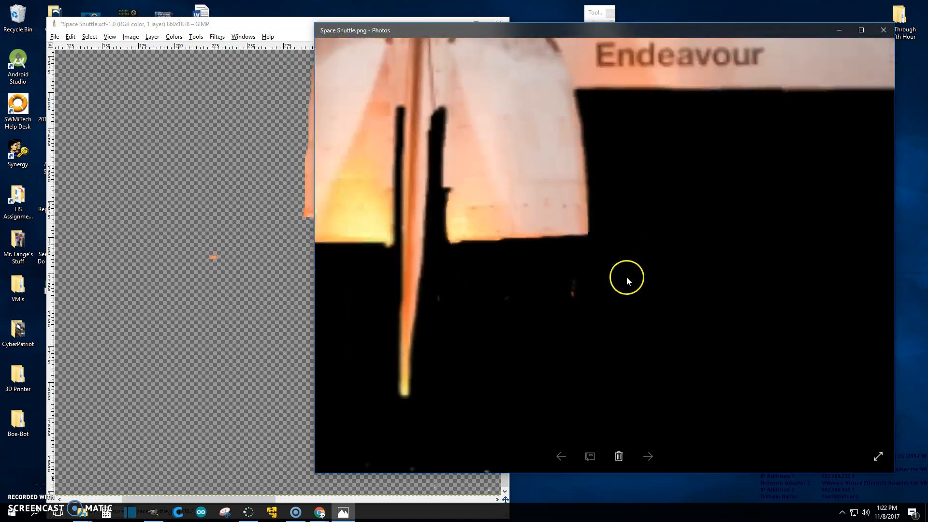
pyautogui.scroll(-2, 628, 279)
pyautogui.moveTo(500, 121); pyautogui.dragTo(416, 252)
pyautogui.scroll(3, 392, 223)
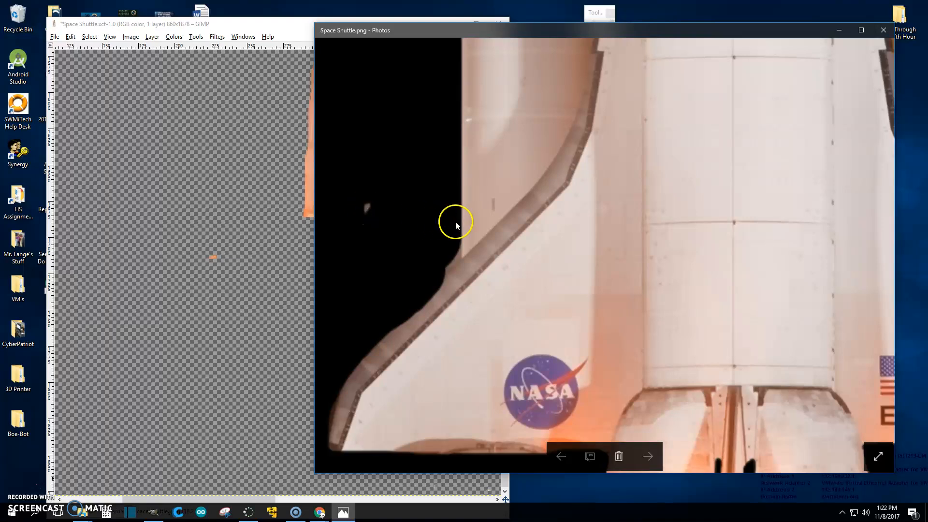
pyautogui.moveTo(455, 143); pyautogui.dragTo(517, 323)
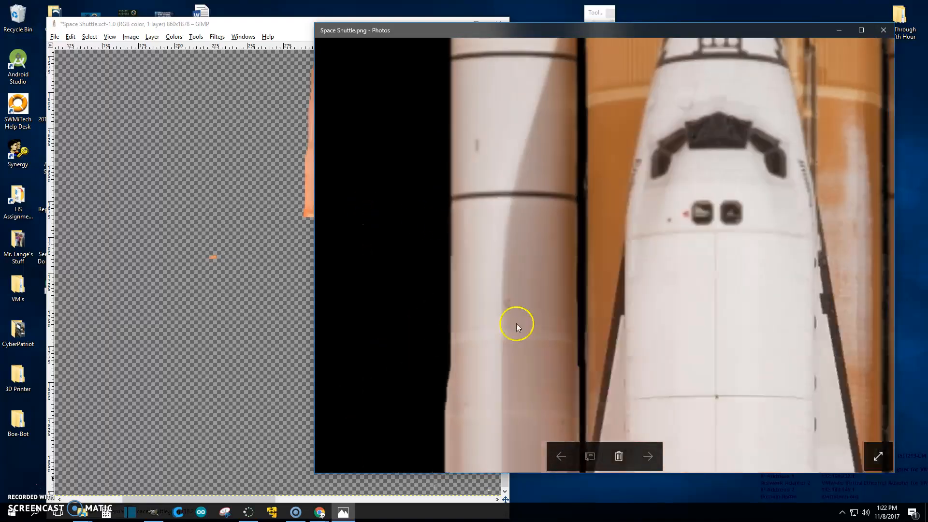
pyautogui.moveTo(529, 122); pyautogui.dragTo(547, 486)
pyautogui.moveTo(553, 125); pyautogui.dragTo(545, 317)
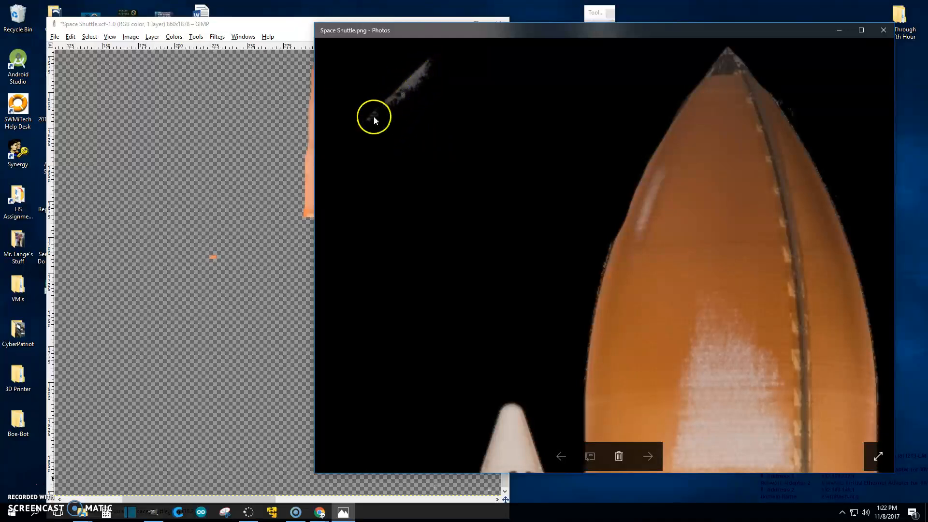
# - Return to GIMP, erase the small orange speck beside the exhaust with the Eraser, and enlarge the eraser size to 71
pyautogui.click(253, 22)
pyautogui.scroll(-7, 254, 203)
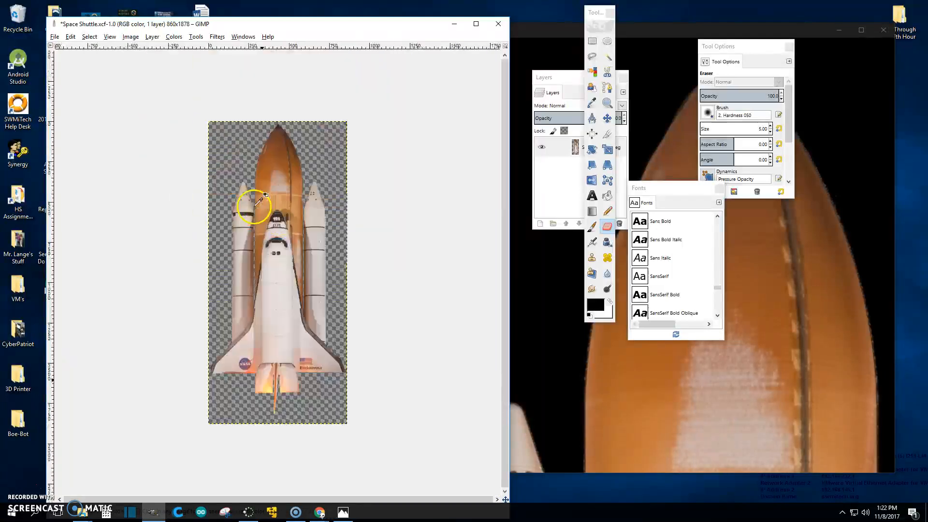
pyautogui.scroll(2, 253, 208)
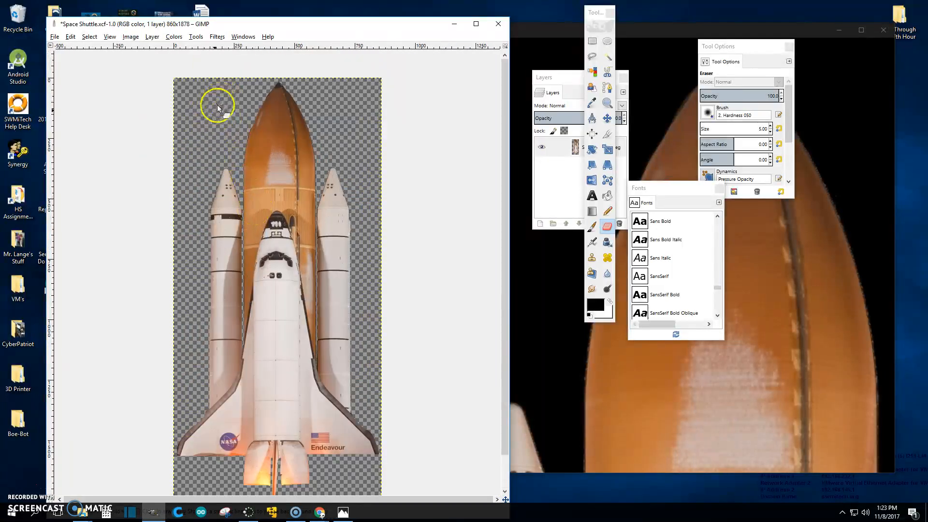
pyautogui.scroll(-1, 250, 283)
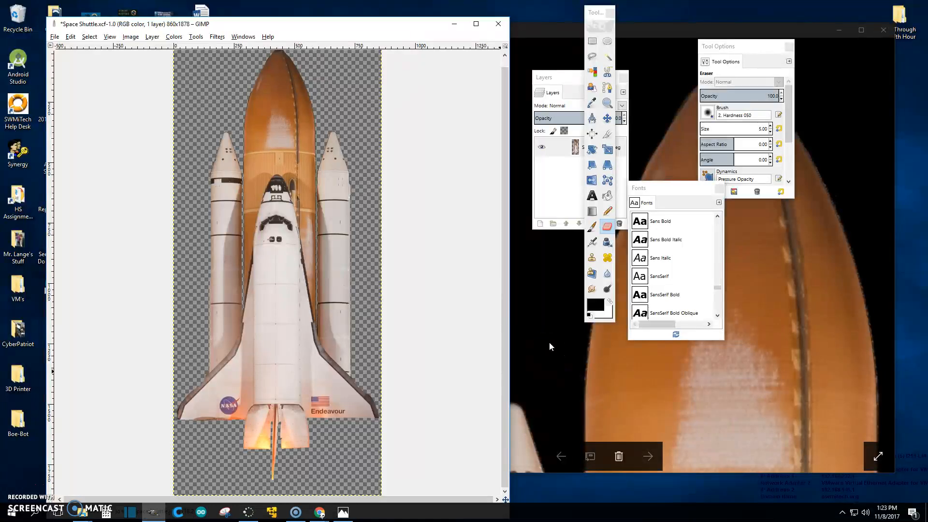
pyautogui.scroll(1, 215, 440)
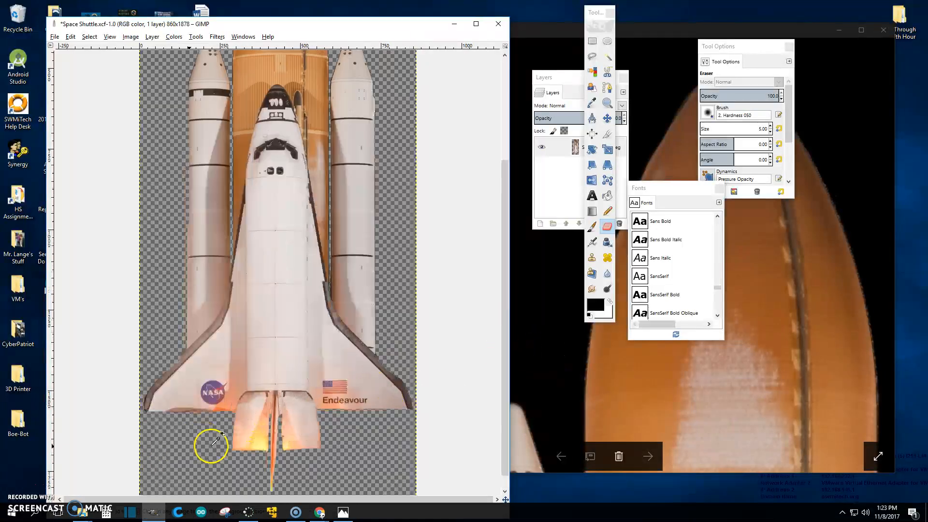
pyautogui.scroll(3, 215, 441)
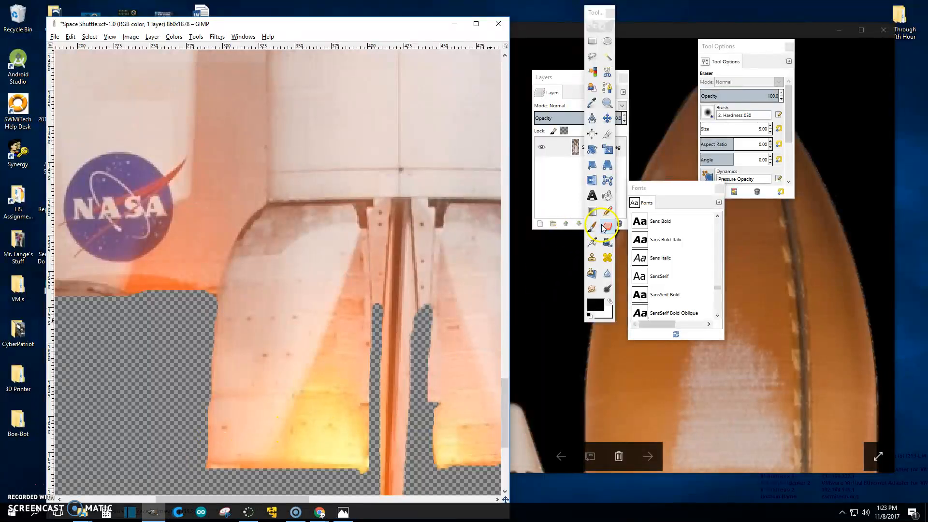
pyautogui.moveTo(296, 498); pyautogui.dragTo(191, 494)
pyautogui.scroll(-5, 250, 408)
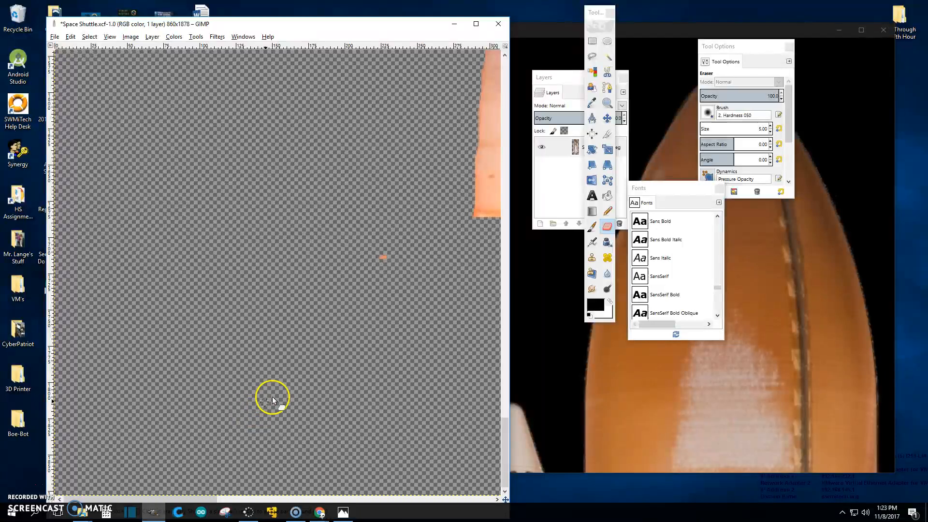
pyautogui.moveTo(391, 262); pyautogui.dragTo(377, 255)
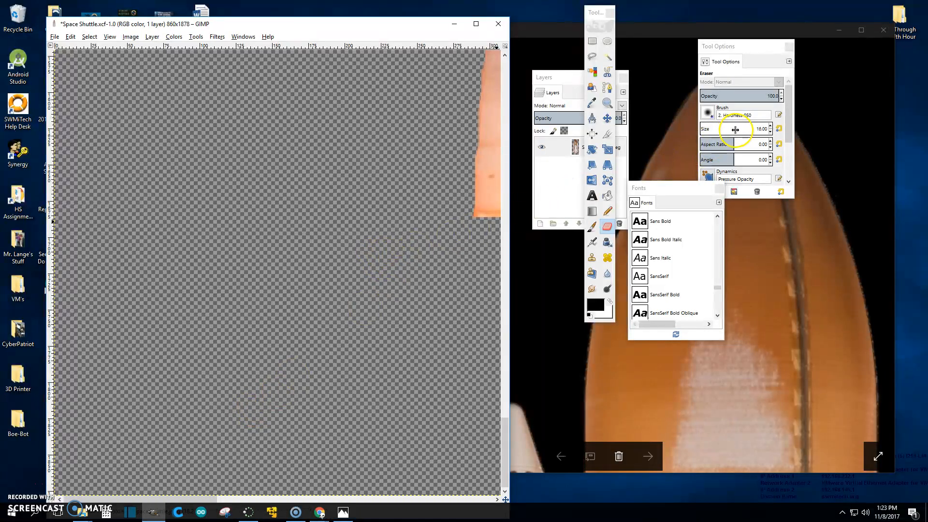
pyautogui.scroll(5, 735, 129)
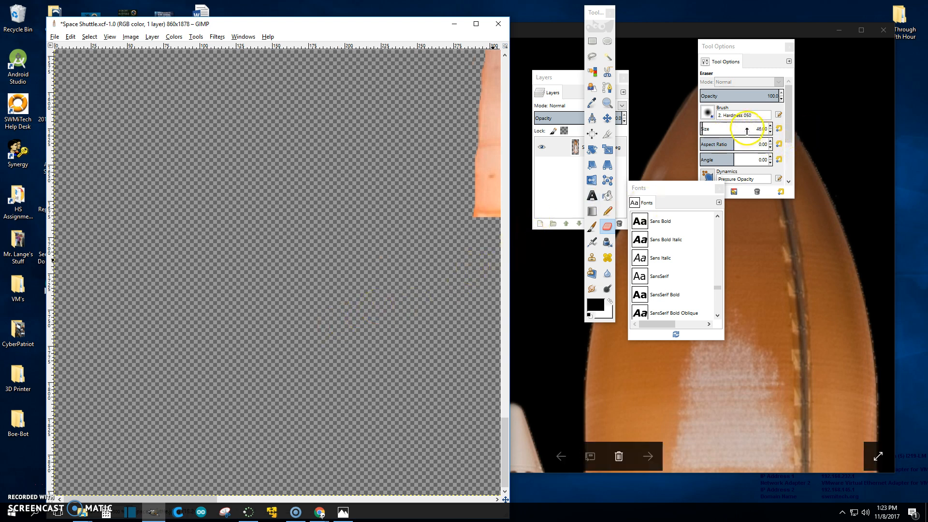
pyautogui.scroll(13, 748, 129)
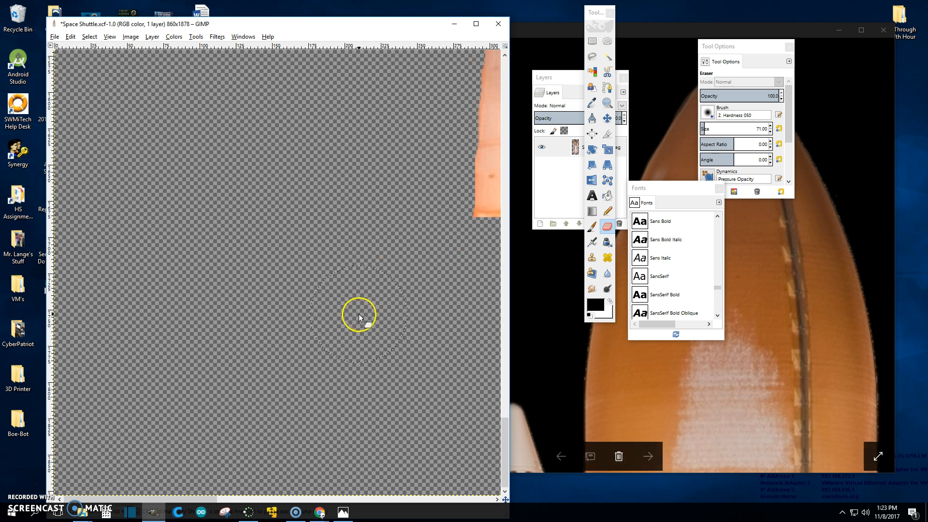
# - Re-examine the lower part of the exported image in Photos for remaining specks
pyautogui.click(755, 349)
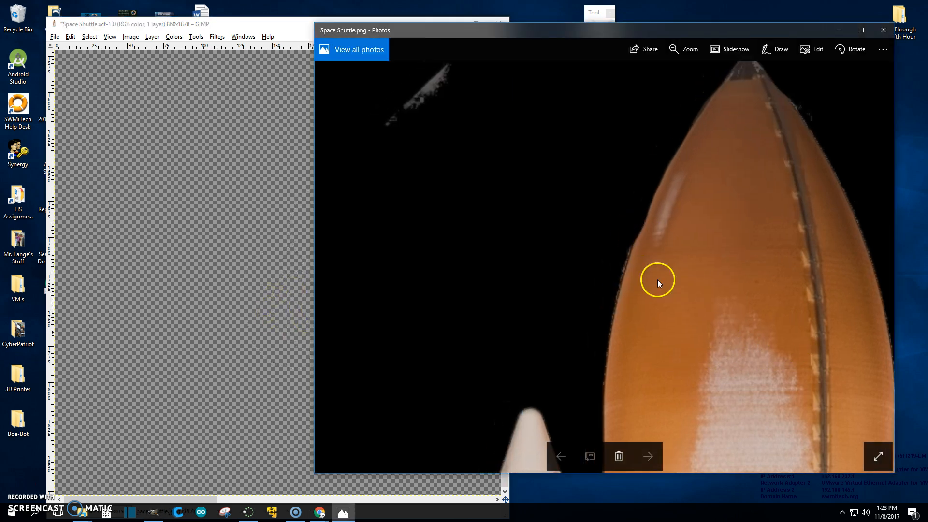
pyautogui.moveTo(655, 283); pyautogui.dragTo(549, 158)
pyautogui.scroll(-10, 637, 350)
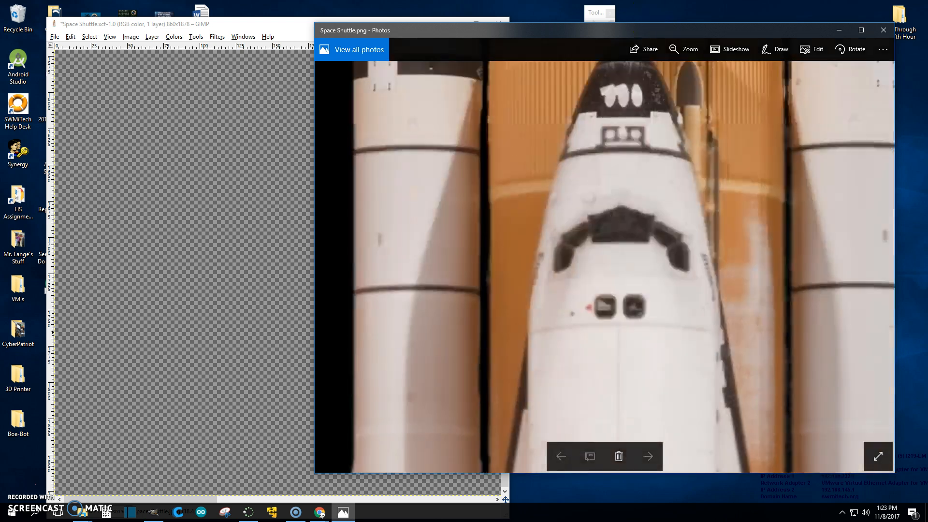
pyautogui.scroll(-8, 679, 147)
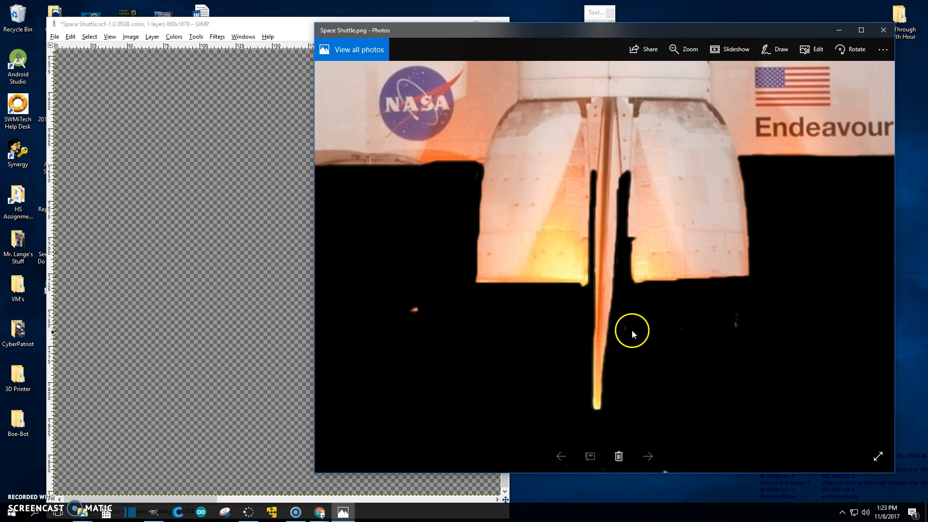
# - Scan the transparent area to the right of the exhaust plume in GIMP and erase a stray spot
pyautogui.click(272, 321)
pyautogui.moveTo(201, 497); pyautogui.dragTo(393, 497)
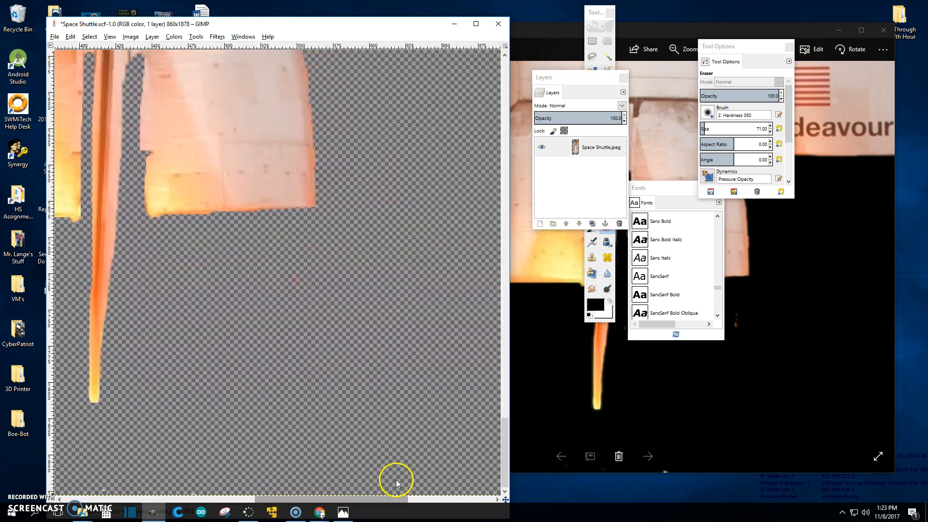
pyautogui.scroll(5, 292, 302)
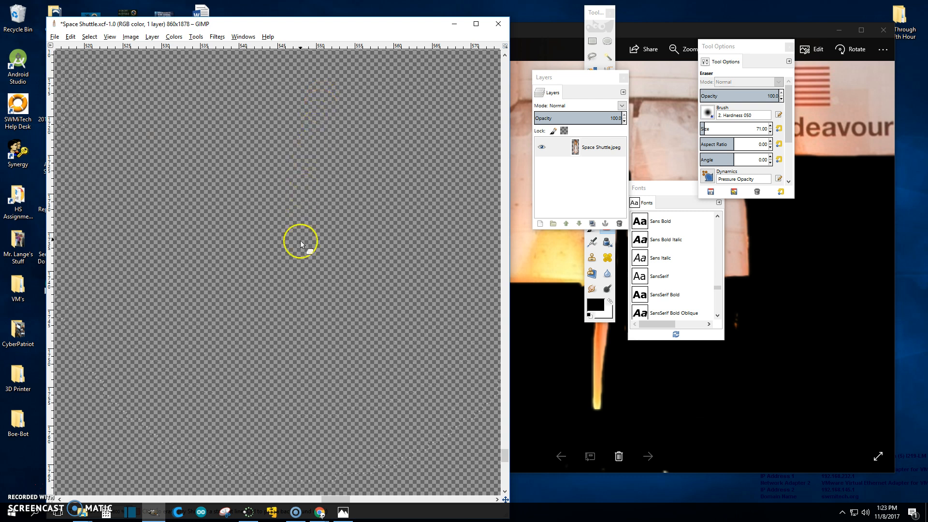
pyautogui.moveTo(325, 499); pyautogui.dragTo(280, 497)
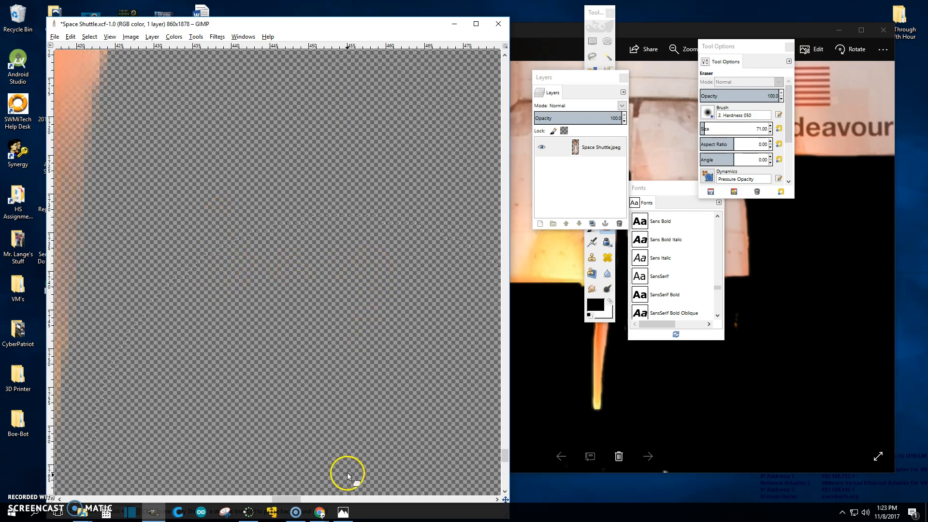
pyautogui.scroll(-5, 309, 336)
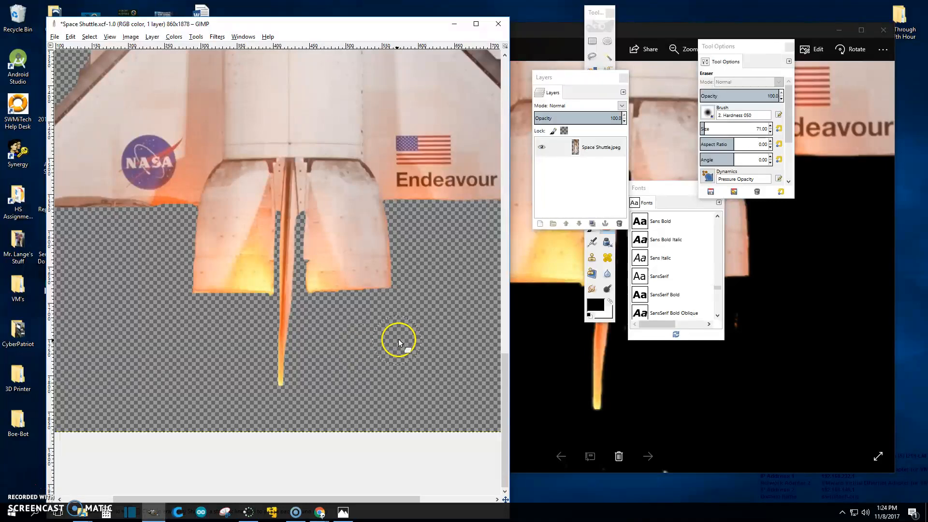
pyautogui.keyDown('ctrl'); pyautogui.scroll(6, 390, 346); pyautogui.keyUp('ctrl')
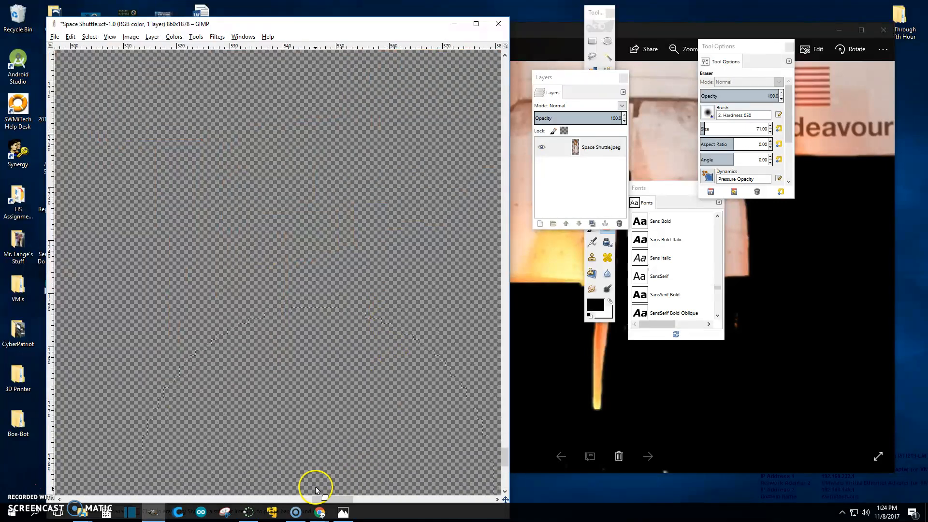
pyautogui.moveTo(321, 497); pyautogui.dragTo(277, 497)
pyautogui.click(283, 237)
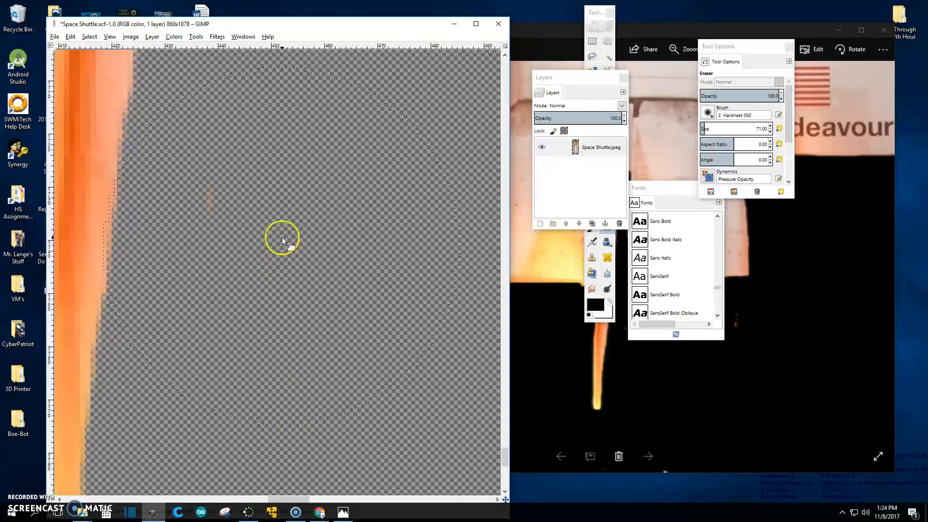
# - Switch the eraser to the 2. Hardness 100 brush and set its size to 38
pyautogui.click(707, 112)
pyautogui.click(733, 141)
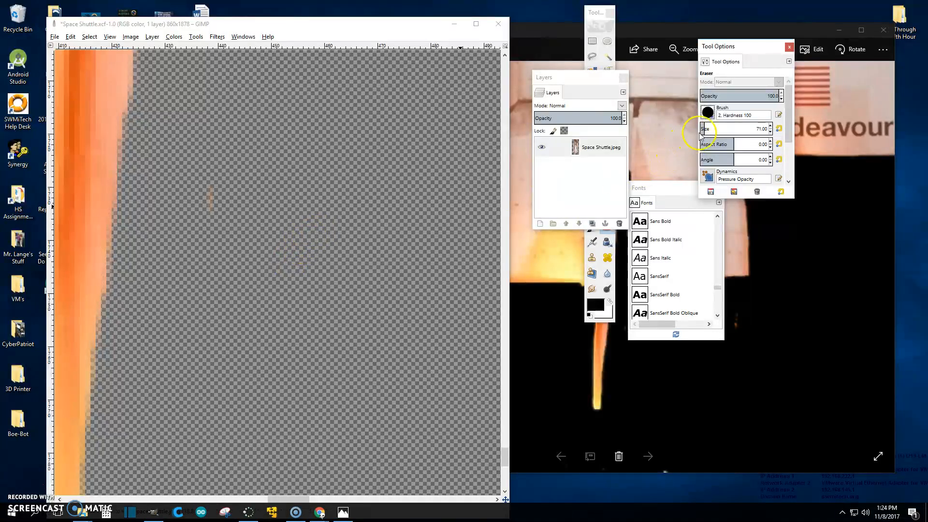
pyautogui.moveTo(718, 129); pyautogui.dragTo(715, 129)
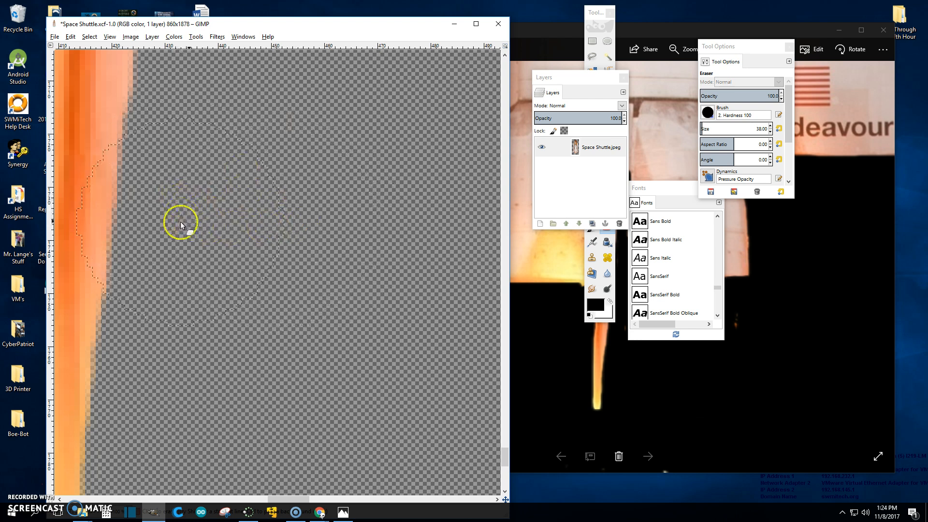
# - Scroll around the canvas to inspect the transparent background around the shuttle for leftover specks
pyautogui.scroll(-9, 392, 252)
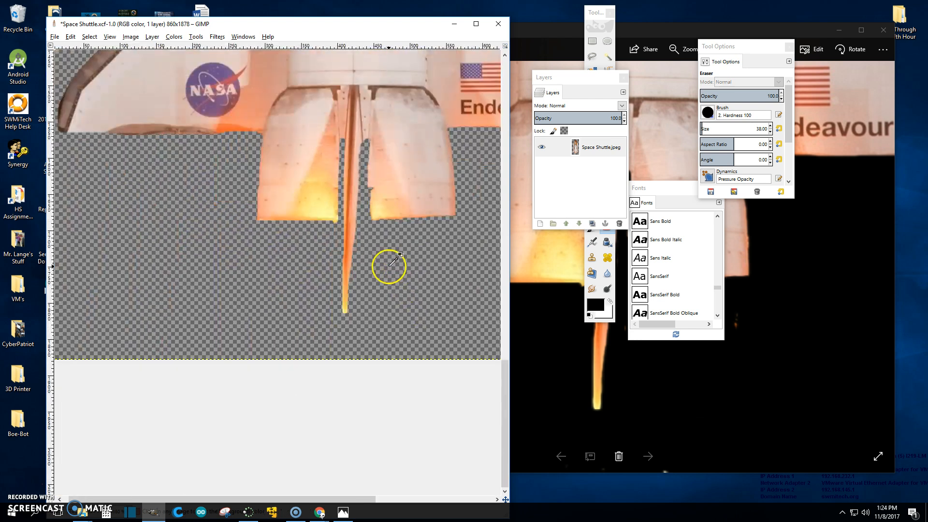
pyautogui.scroll(7, 343, 205)
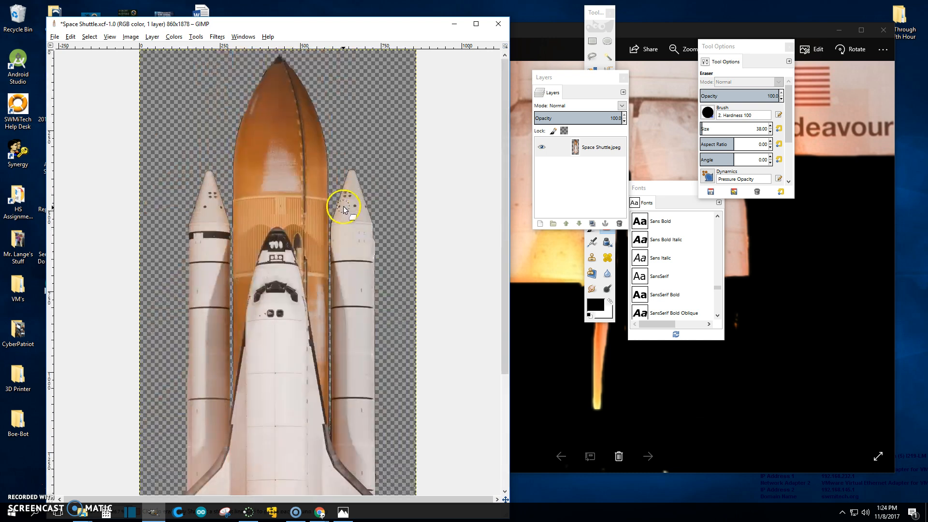
pyautogui.scroll(5, 187, 118)
pyautogui.scroll(4, 184, 116)
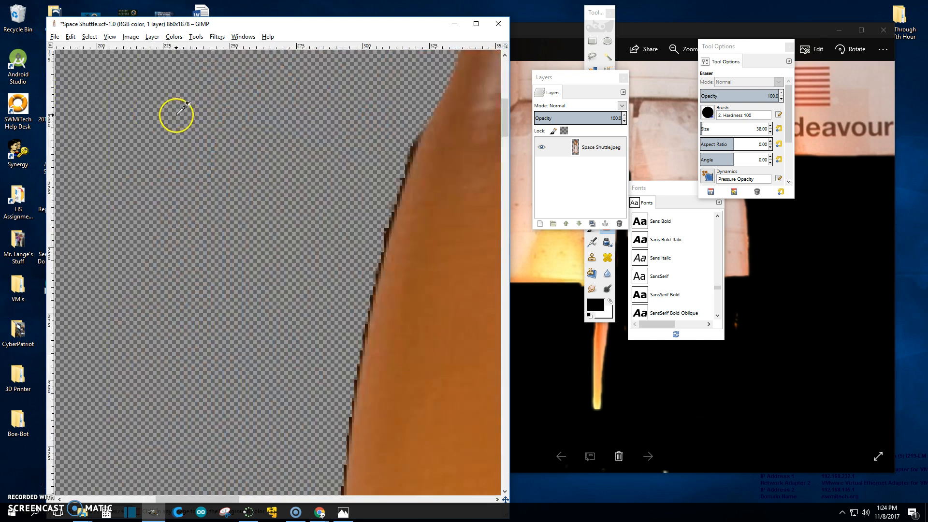
pyautogui.scroll(-3, 186, 143)
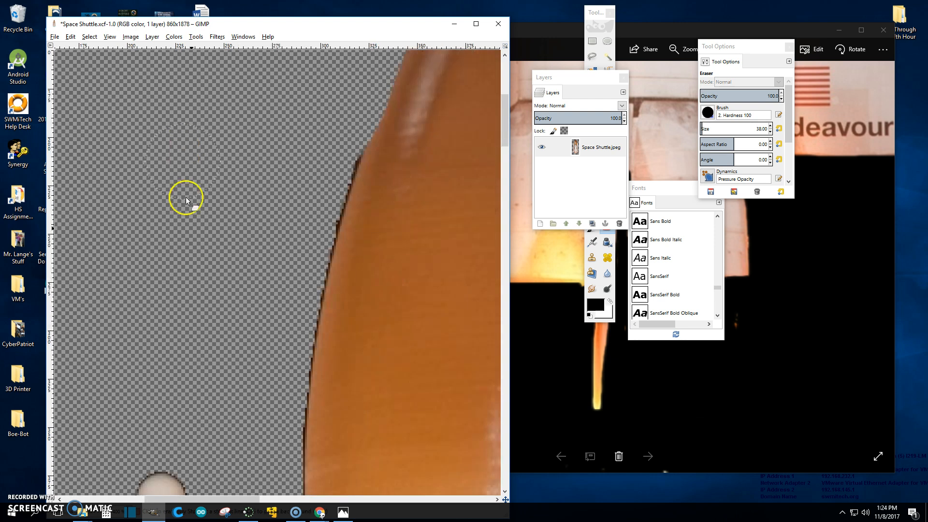
pyautogui.moveTo(225, 498); pyautogui.dragTo(193, 491)
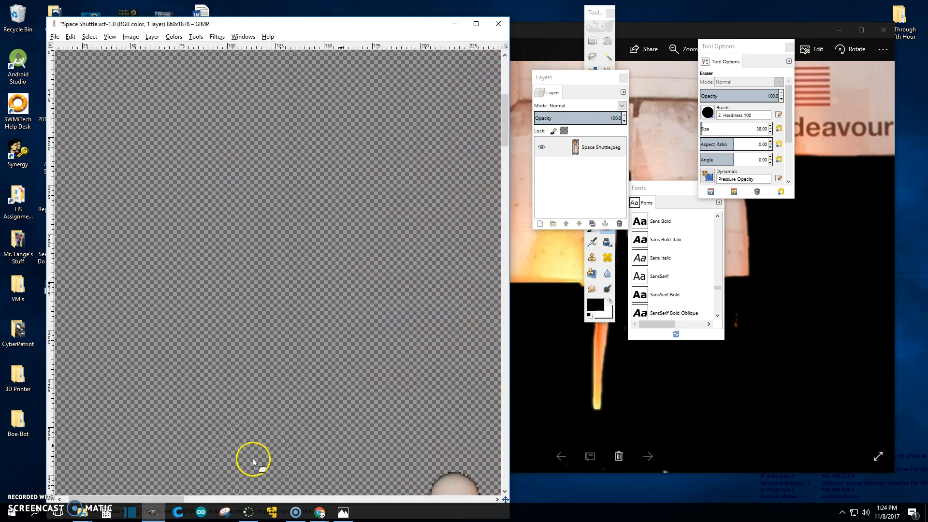
# - Bring up the exported PNG in Photos and pan it to compare the area beside the orbiter's wing
pyautogui.click(777, 379)
pyautogui.moveTo(516, 175); pyautogui.dragTo(674, 503)
pyautogui.moveTo(634, 194); pyautogui.dragTo(790, 234)
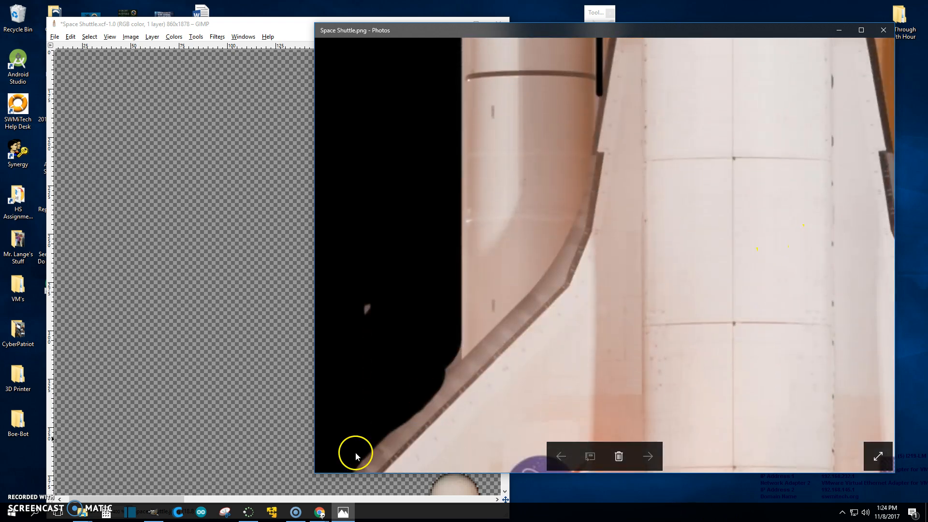
# - Erase stray faint pixels in the transparent background left of the shuttle with the Eraser
pyautogui.click(169, 393)
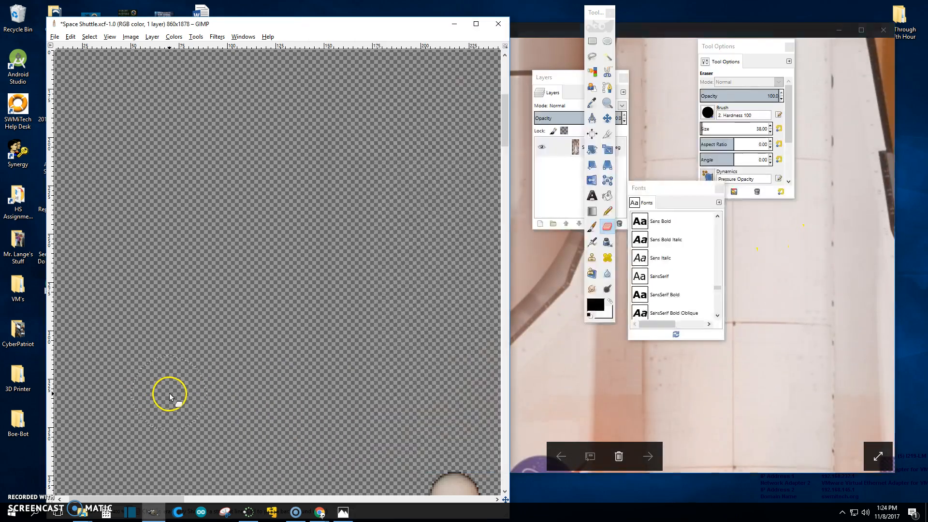
pyautogui.scroll(-10, 193, 394)
pyautogui.scroll(-15, 206, 390)
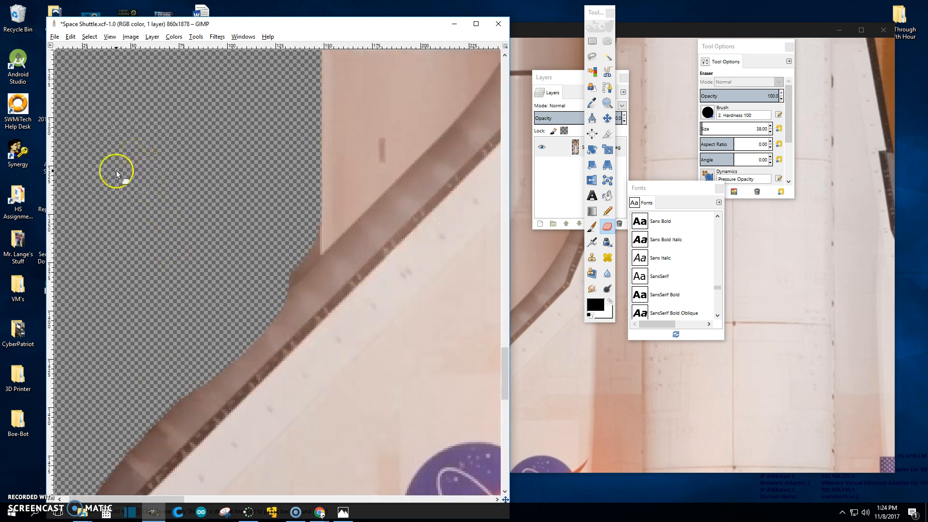
pyautogui.scroll(10, 174, 196)
pyautogui.scroll(20, 181, 205)
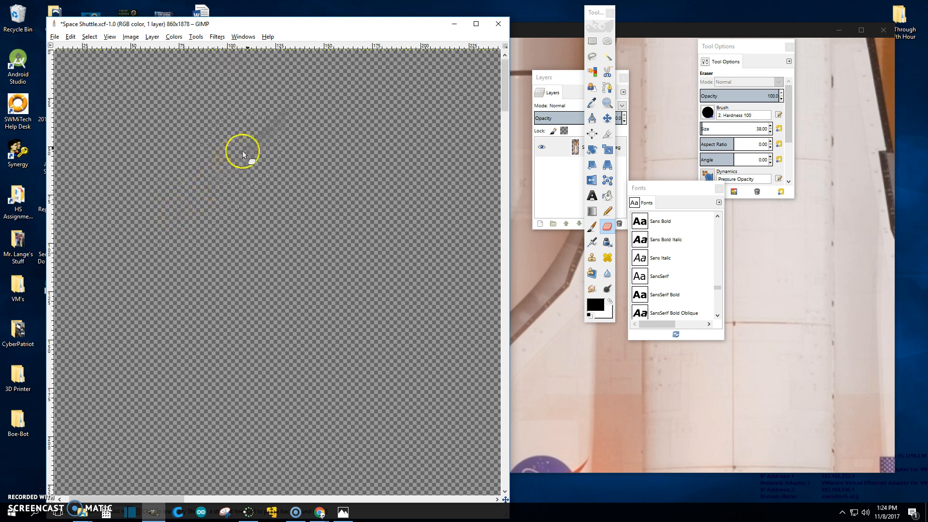
pyautogui.scroll(4, 270, 152)
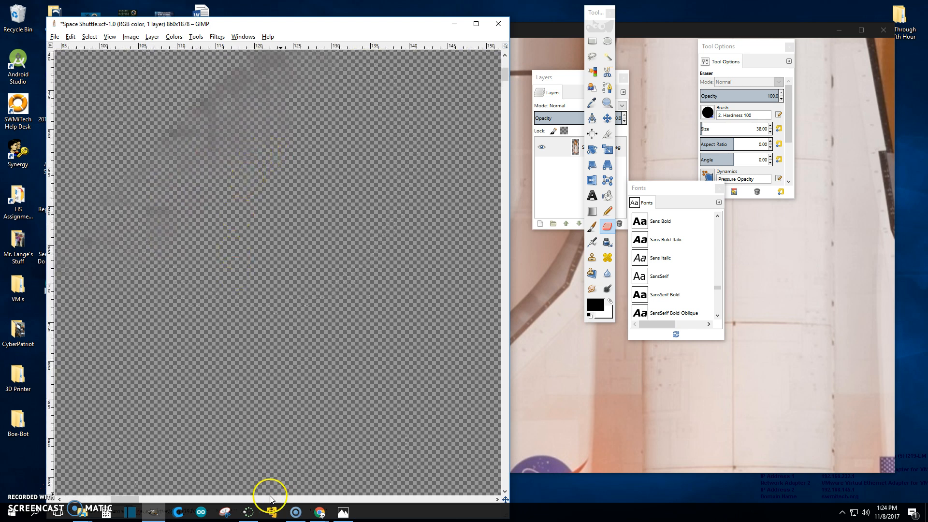
pyautogui.moveTo(506, 84); pyautogui.dragTo(504, 74)
pyautogui.moveTo(441, 159)
pyautogui.mouseDown()
pyautogui.moveTo(384, 149)
pyautogui.moveTo(255, 226)
pyautogui.moveTo(65, 424)
pyautogui.moveTo(132, 438)
pyautogui.moveTo(248, 237)
pyautogui.moveTo(23, 433)
pyautogui.moveTo(226, 219)
pyautogui.moveTo(248, 122)
pyautogui.moveTo(115, 201)
pyautogui.moveTo(162, 278)
pyautogui.moveTo(383, 118)
pyautogui.moveTo(122, 281)
pyautogui.moveTo(145, 364)
pyautogui.moveTo(272, 260)
pyautogui.moveTo(432, 91)
pyautogui.mouseUp()
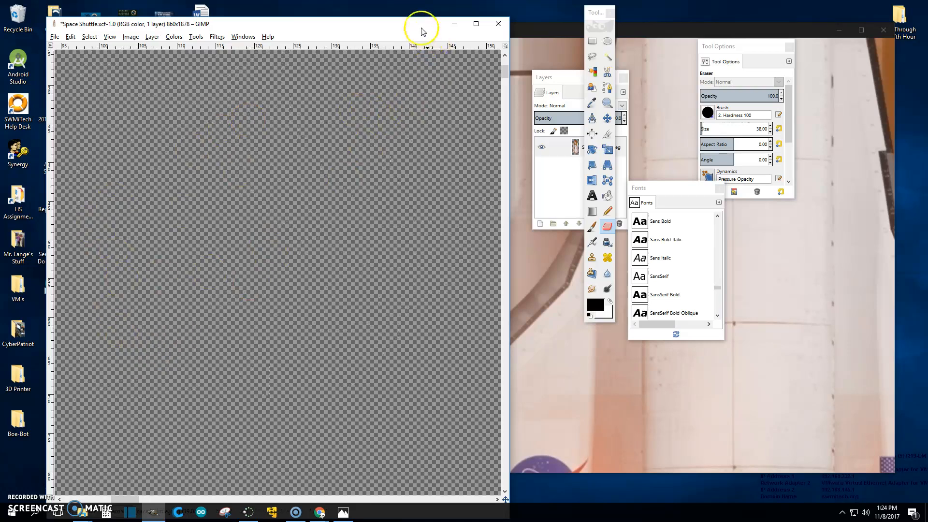
pyautogui.scroll(-9, 414, 156)
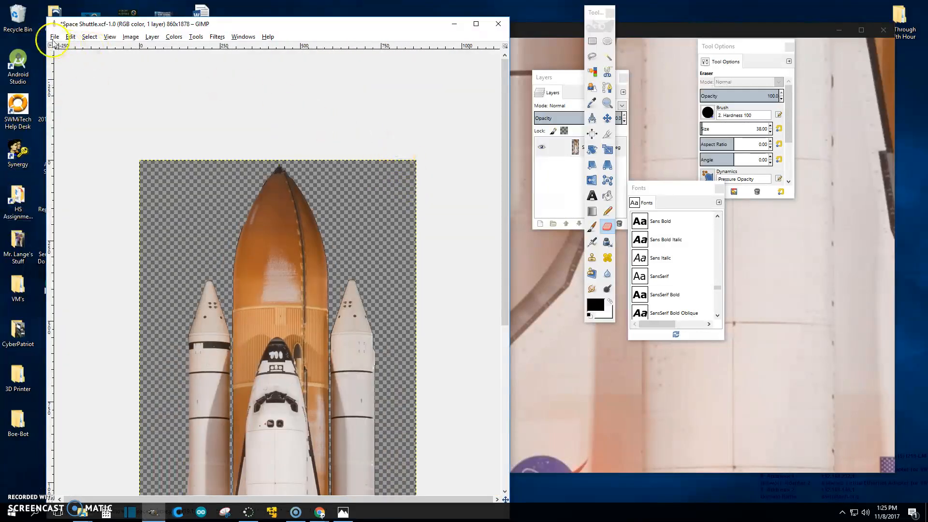
# - Re-export the image as PNG over the existing Space Shuttle.png, replacing the file
pyautogui.click(54, 36)
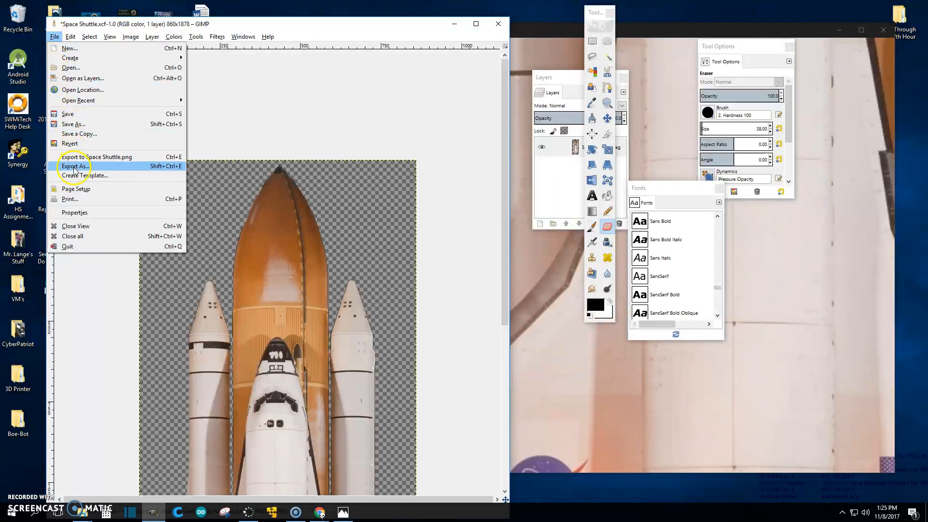
pyautogui.click(75, 167)
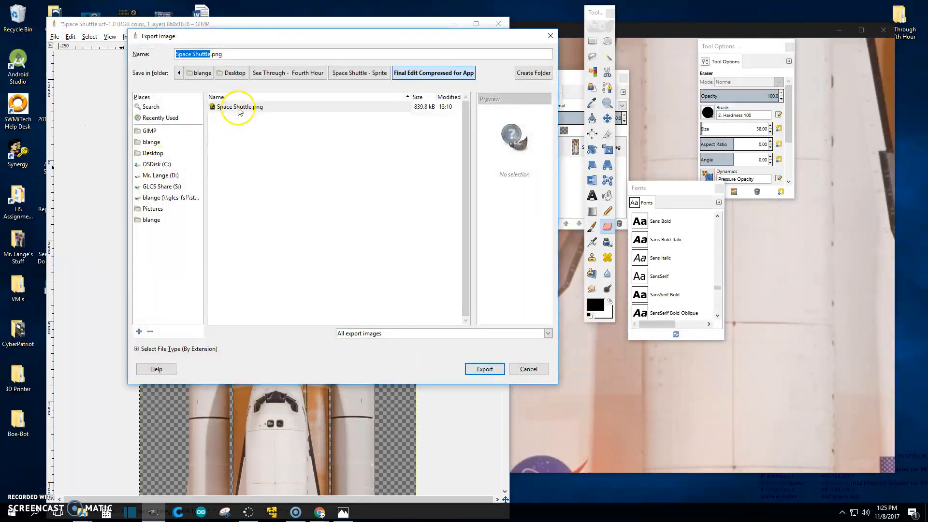
pyautogui.click(234, 107)
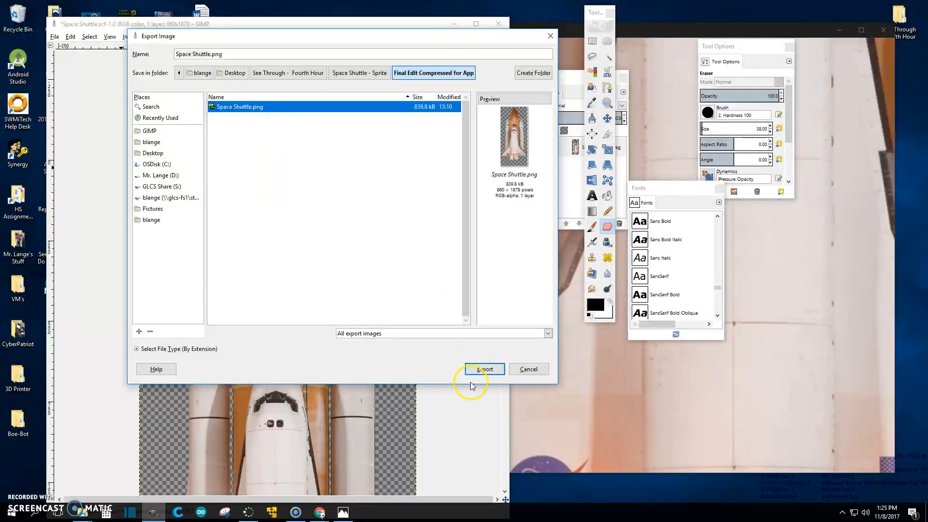
pyautogui.click(483, 369)
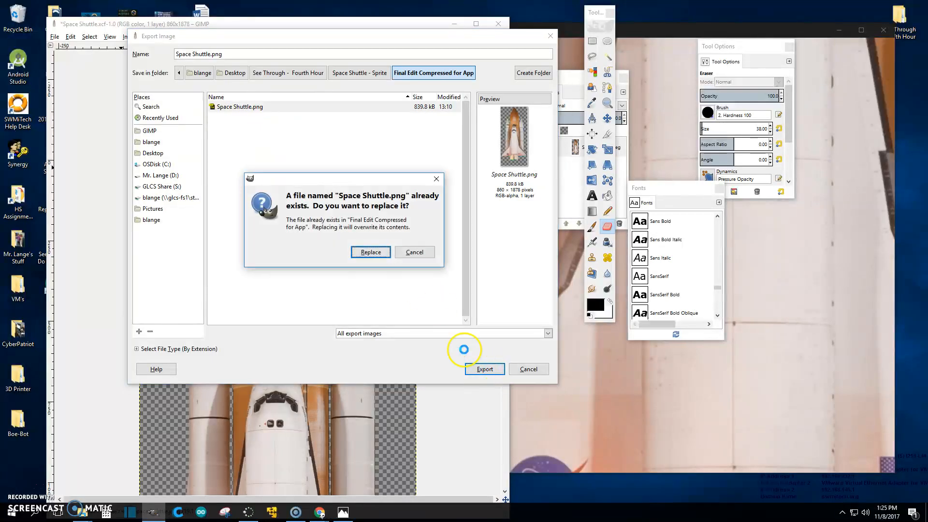
pyautogui.click(370, 252)
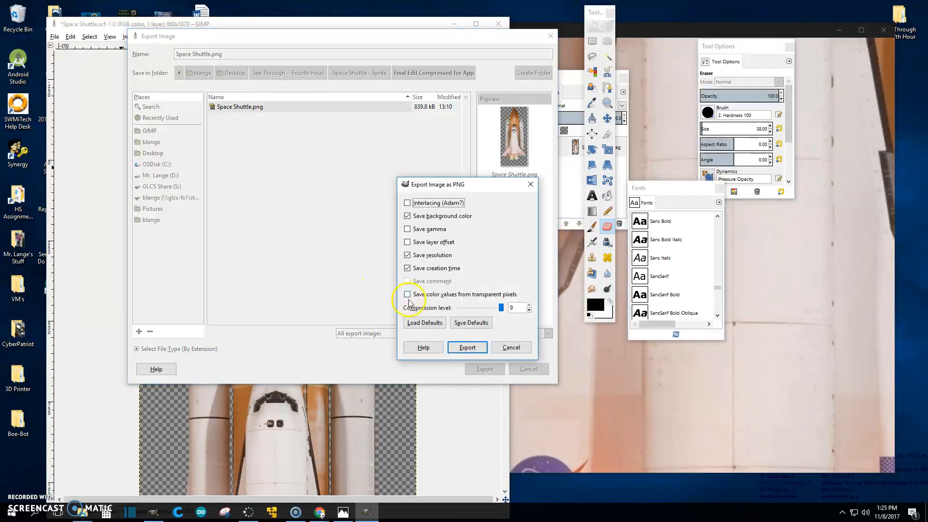
pyautogui.click(467, 348)
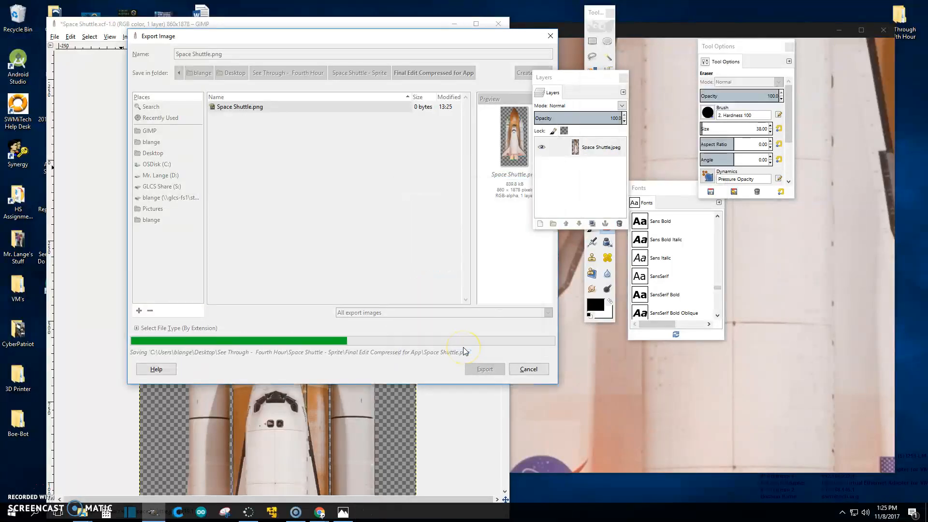
# - Reopen the exported Space Shuttle.png in Photos and view it full screen to check the cleanup
pyautogui.click(882, 35)
pyautogui.doubleClick(315, 187)
pyautogui.moveTo(669, 28); pyautogui.dragTo(512, 0)
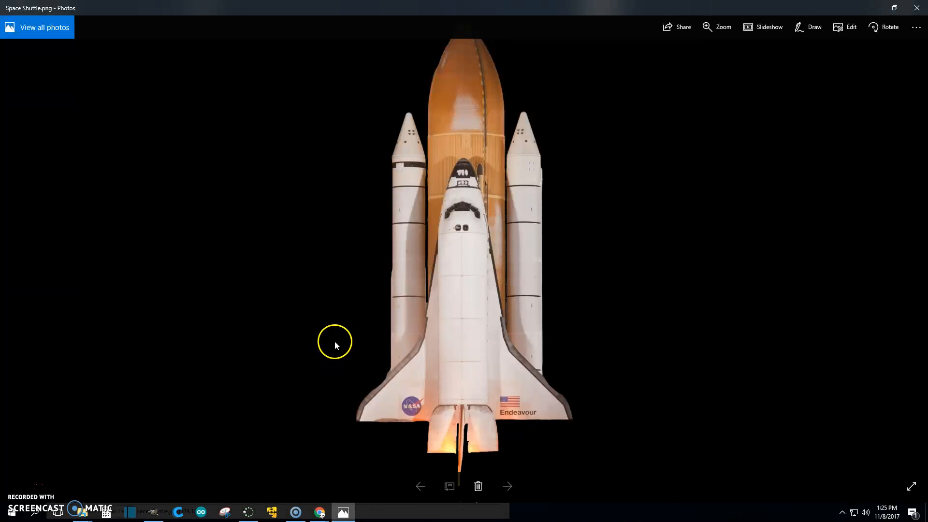
pyautogui.click(911, 486)
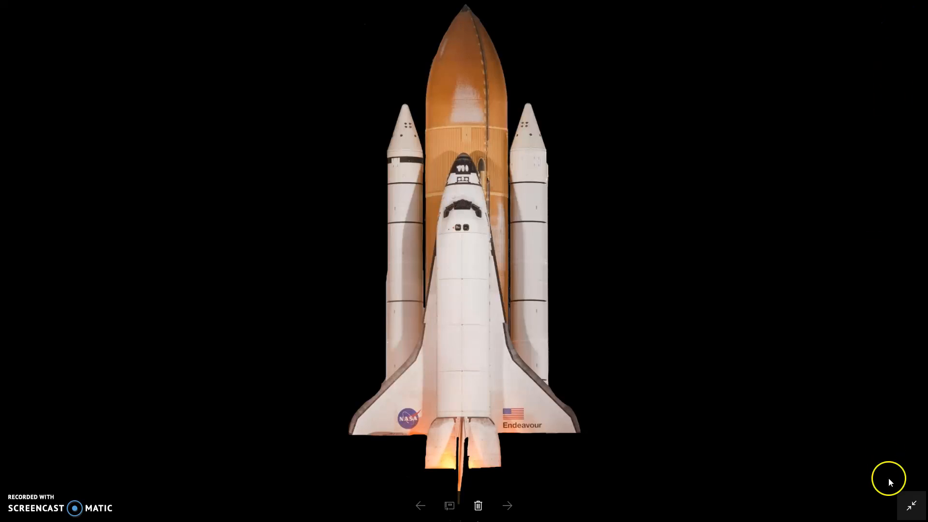
pyautogui.click(911, 505)
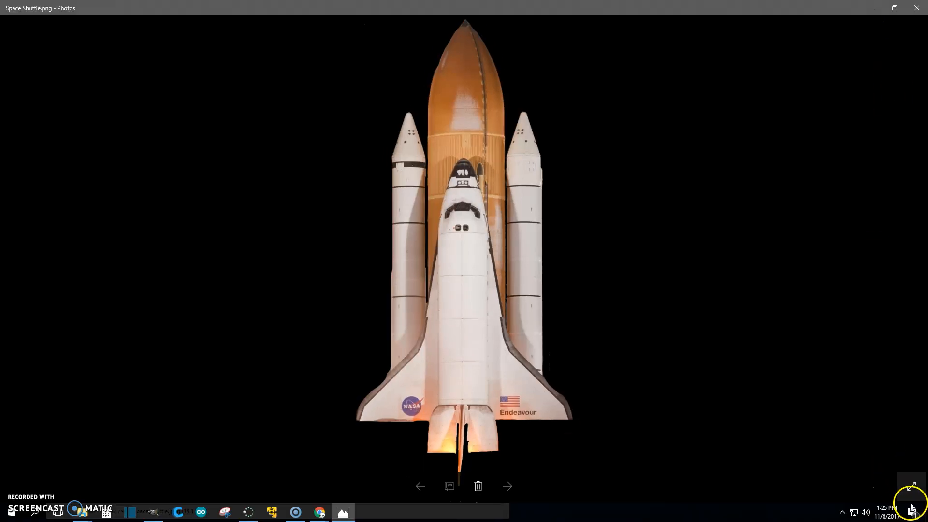
pyautogui.click(916, 9)
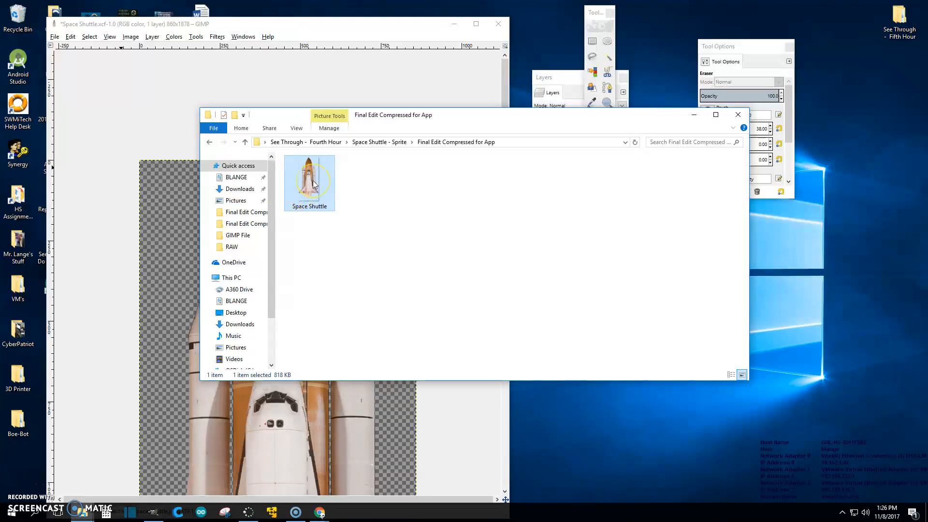
# - Delete the exported Space Shuttle PNG from the Final Edit Compressed for App folder
pyautogui.press('Delete')
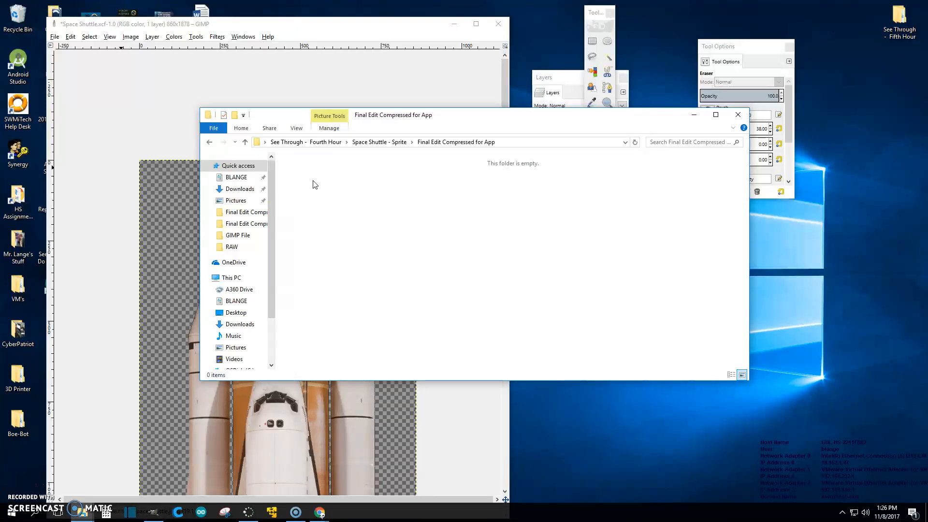
pyautogui.click(341, 24)
pyautogui.scroll(-7, 428, 228)
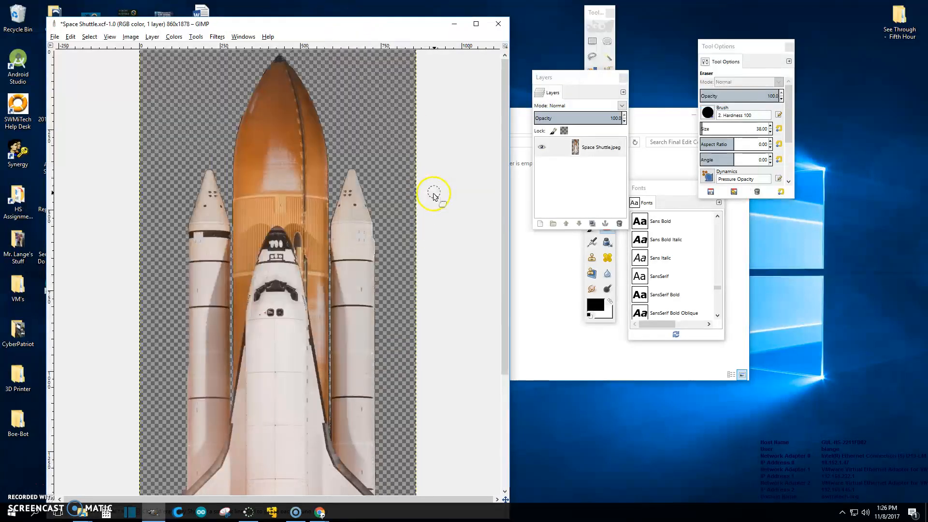
pyautogui.scroll(4, 429, 208)
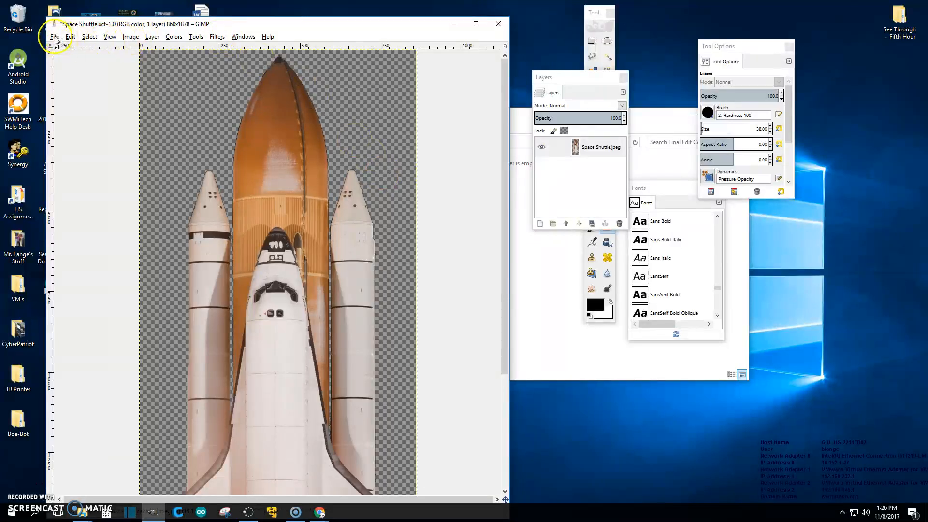
# - Scale the image to 150 × 328 pixels
pyautogui.click(129, 37)
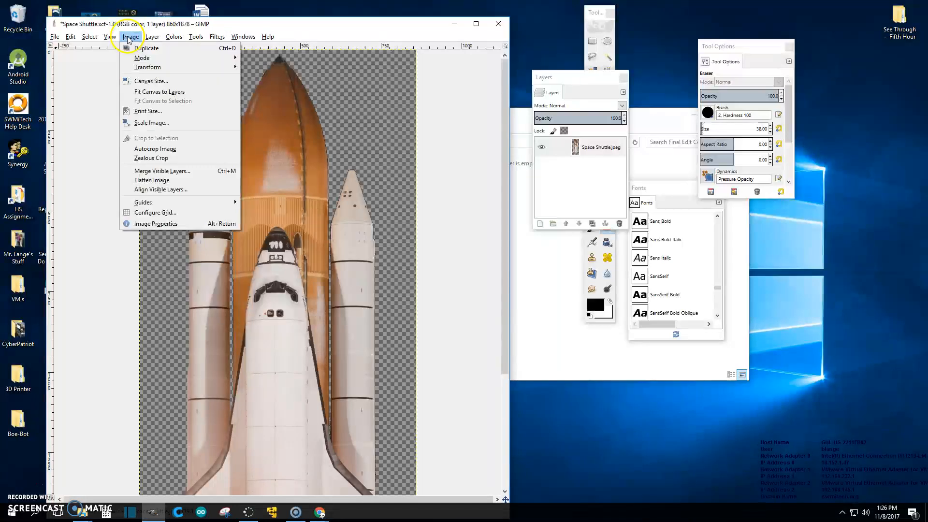
pyautogui.click(155, 123)
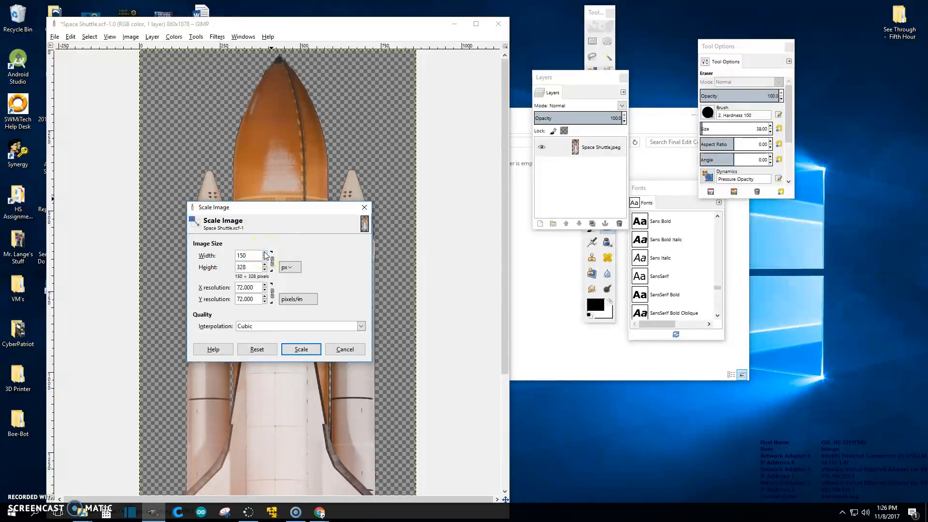
pyautogui.click(300, 349)
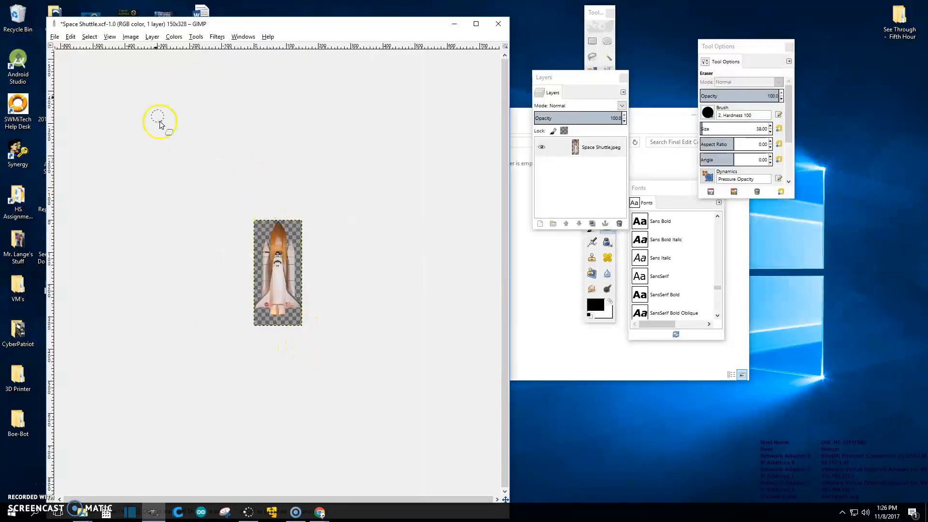
# - Export the scaled image as Space Shuttle_150PX.png into the Final Edit Compressed for App folder
pyautogui.click(55, 37)
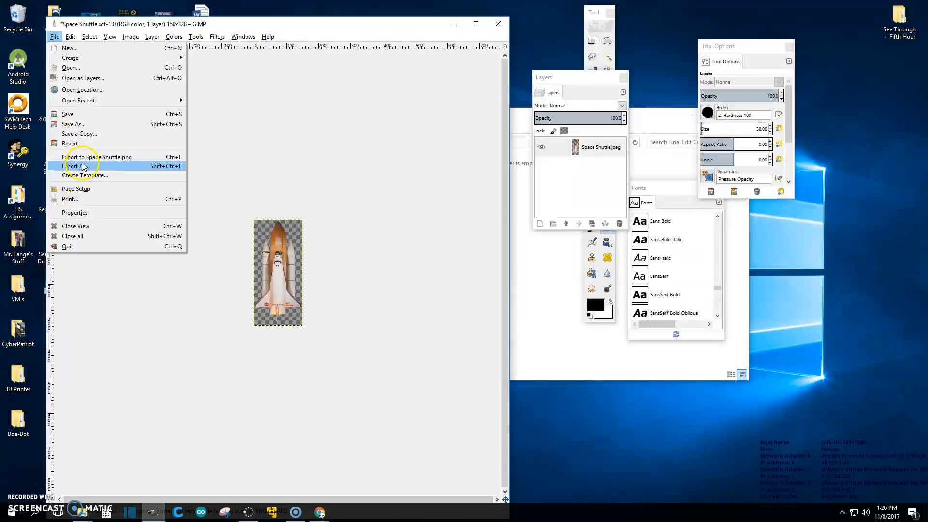
pyautogui.click(80, 166)
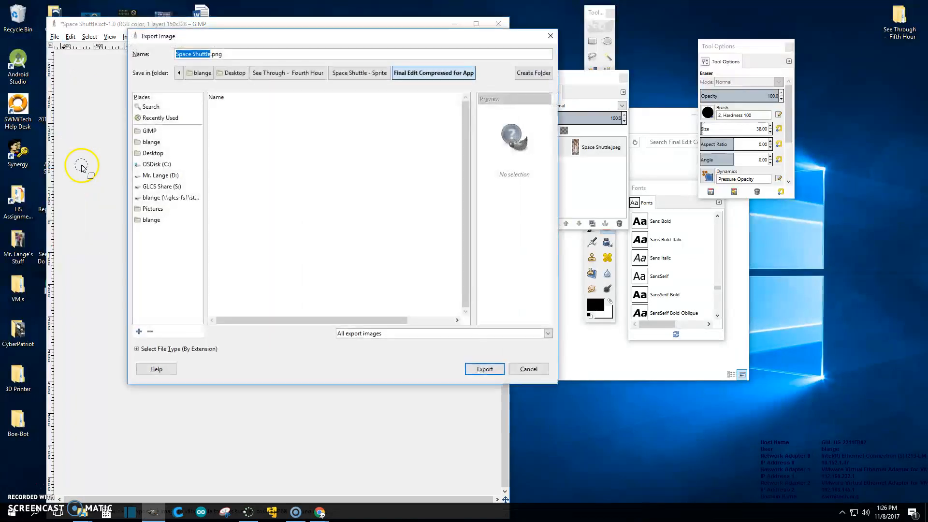
pyautogui.click(211, 54)
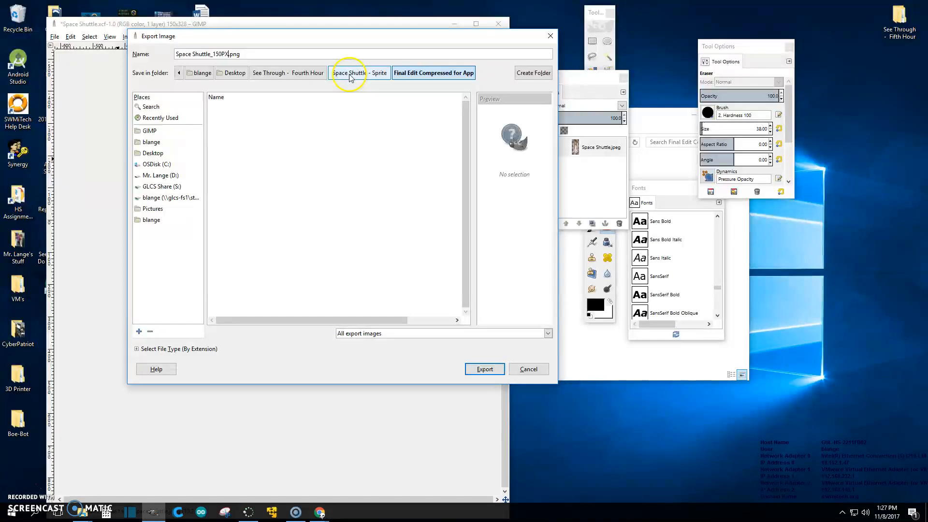
pyautogui.click(482, 370)
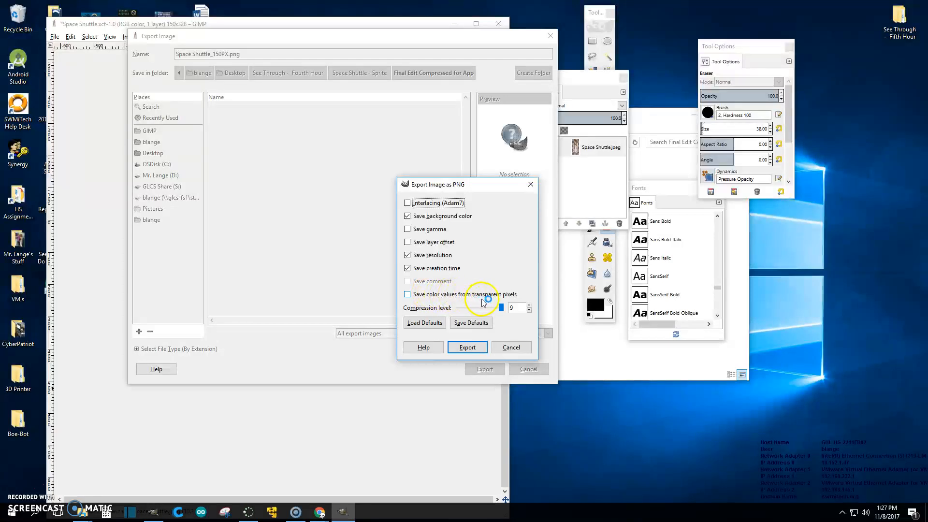
pyautogui.click(471, 348)
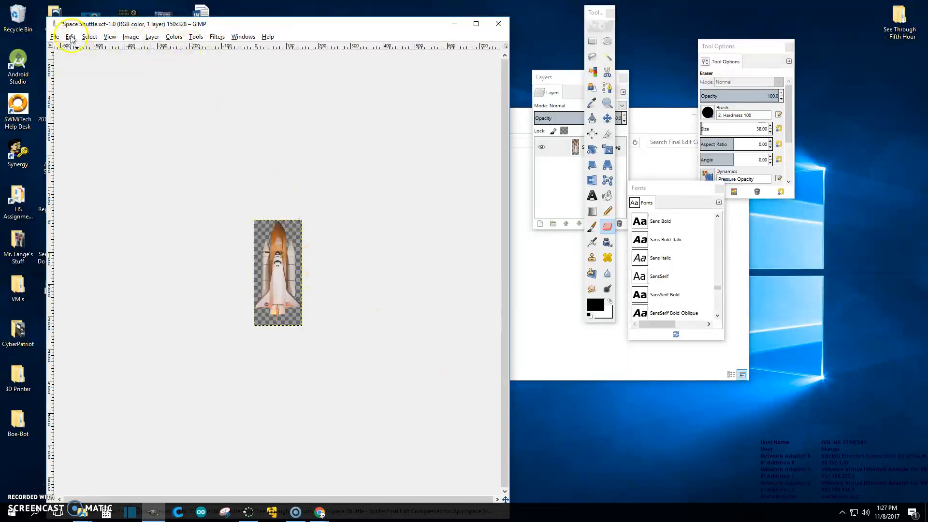
# - Scale the image to 100 × 219 pixels
pyautogui.click(131, 37)
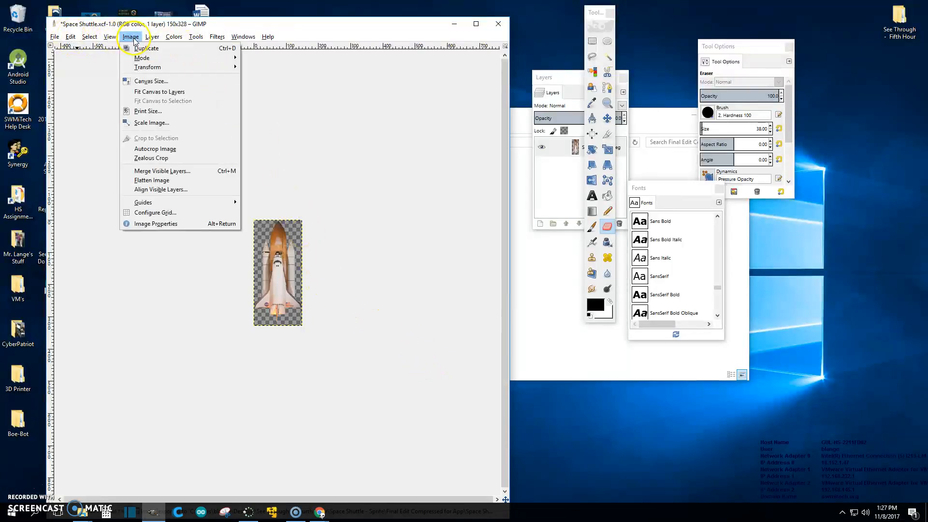
pyautogui.click(151, 127)
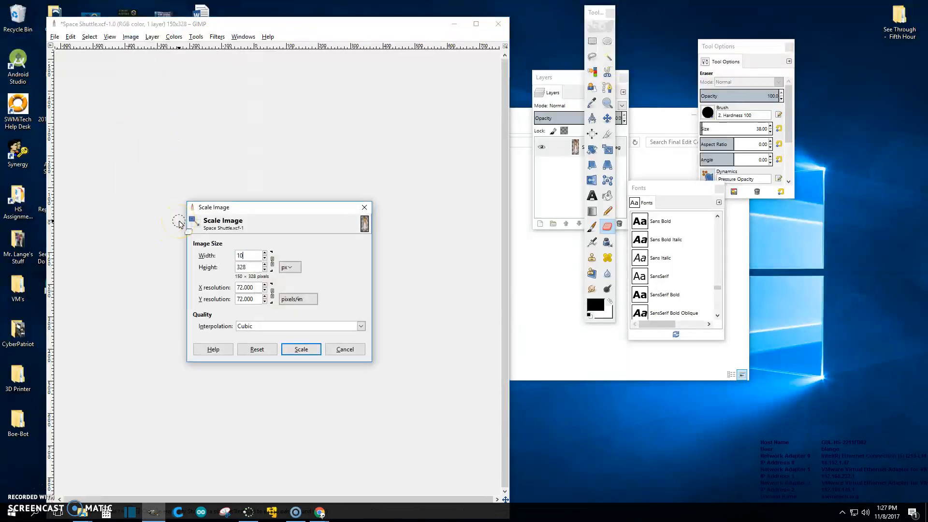
pyautogui.write('100')
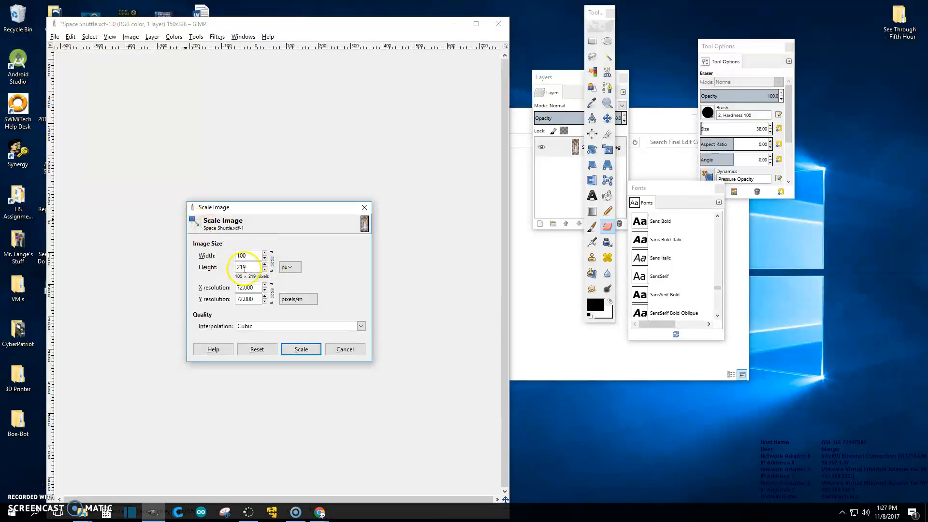
pyautogui.click(295, 349)
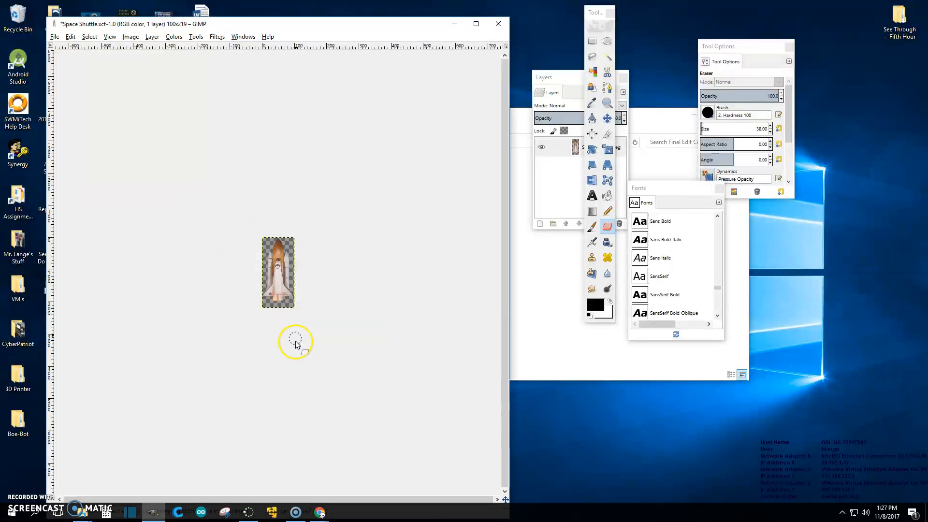
# - Export the image as Space Shuttle_100PX.png into the Final Edit Compressed for App folder
pyautogui.click(54, 37)
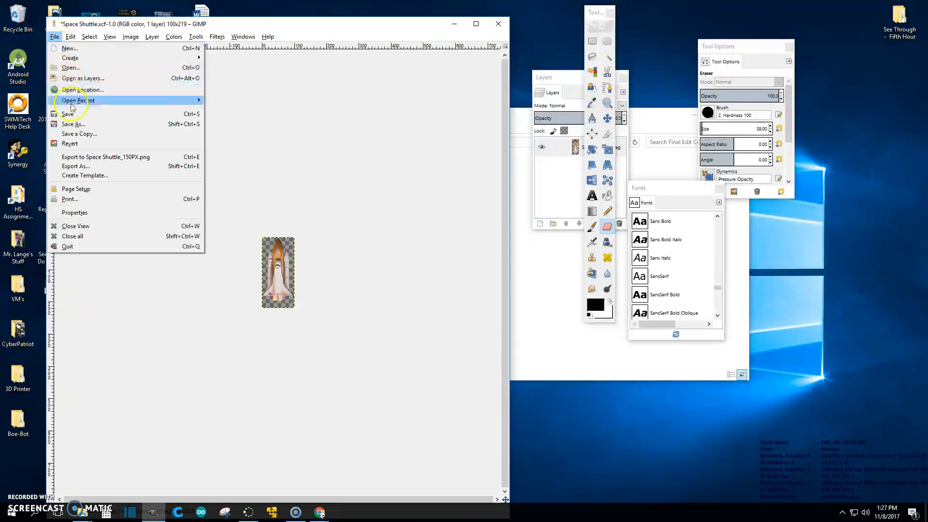
pyautogui.click(84, 167)
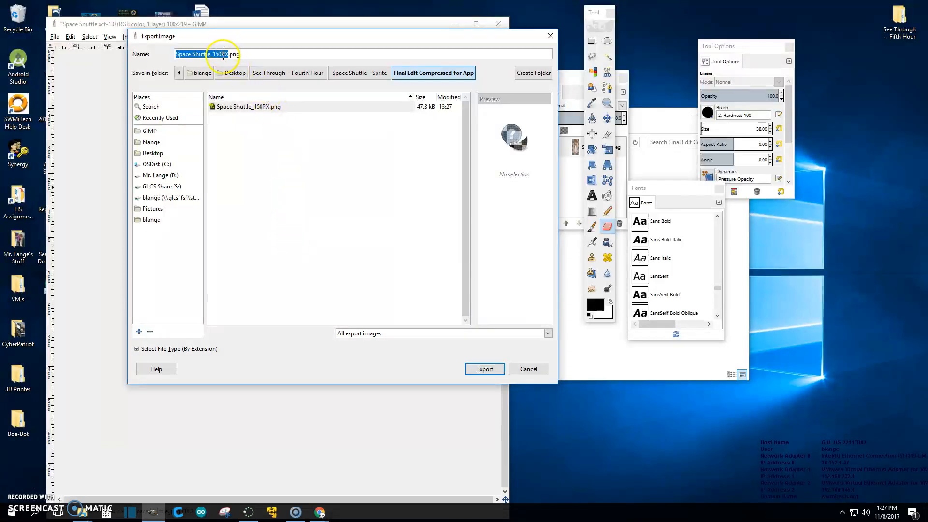
pyautogui.click(226, 54)
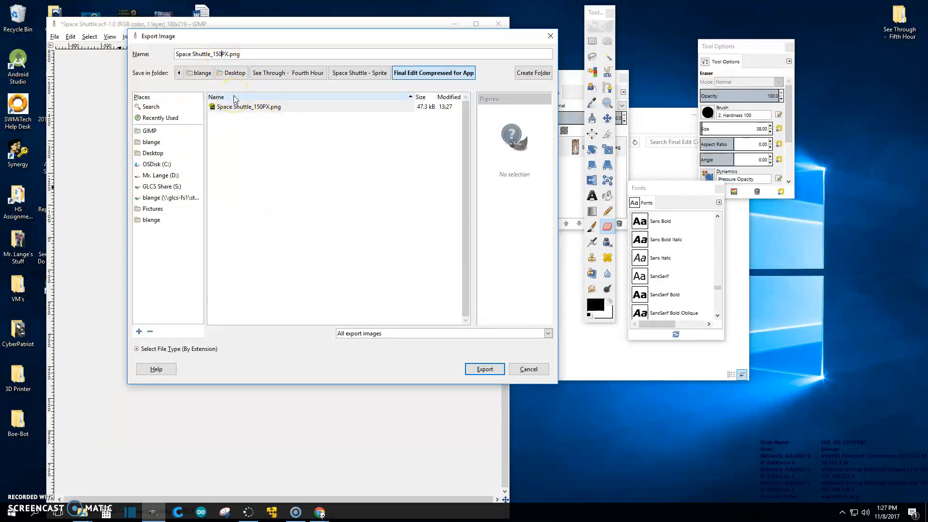
pyautogui.press('BackSpace')
pyautogui.press('BackSpace')
pyautogui.write('00')
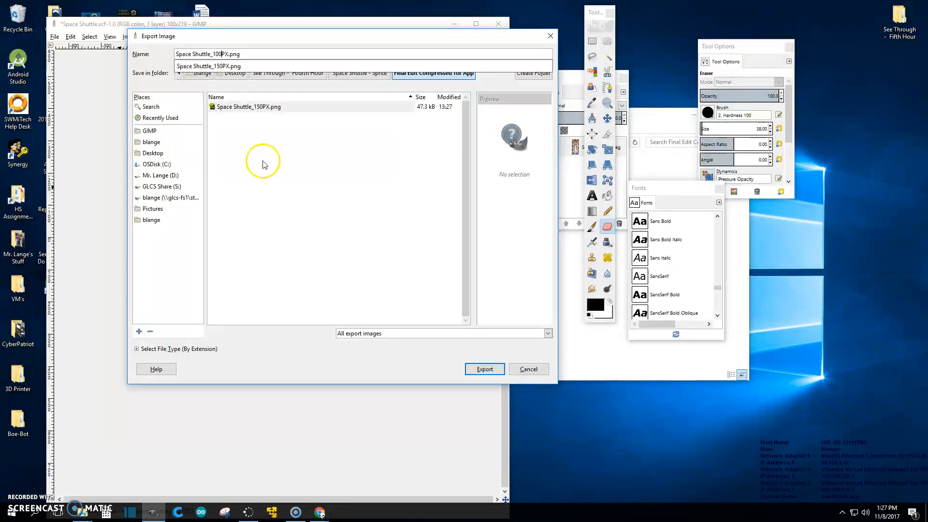
pyautogui.click(485, 369)
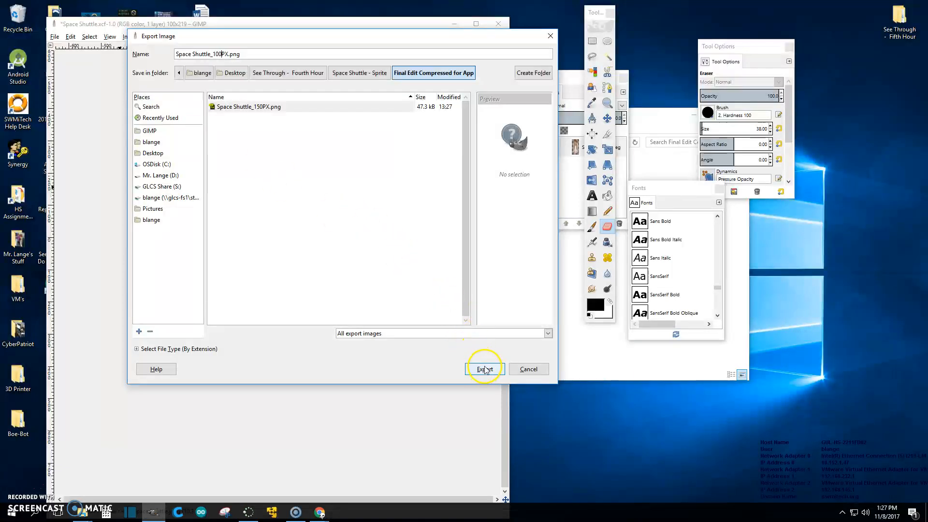
pyautogui.click(485, 369)
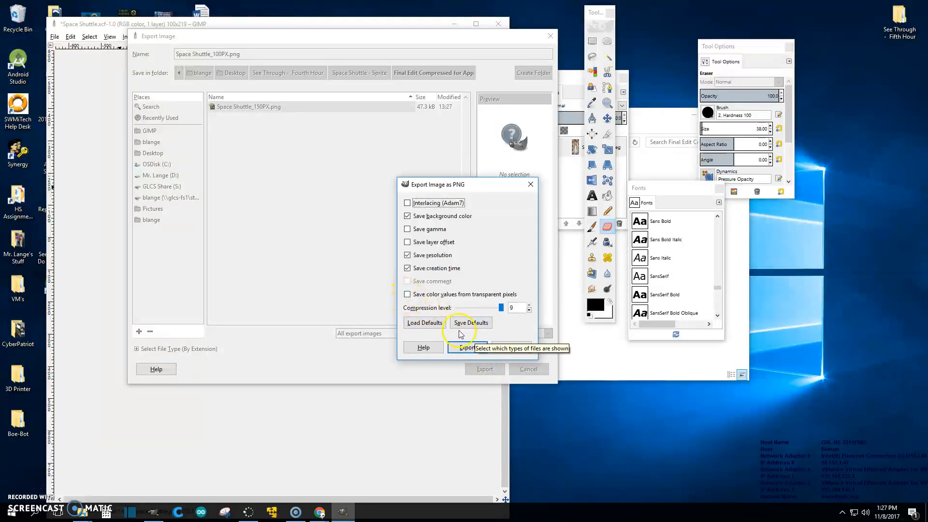
pyautogui.click(465, 347)
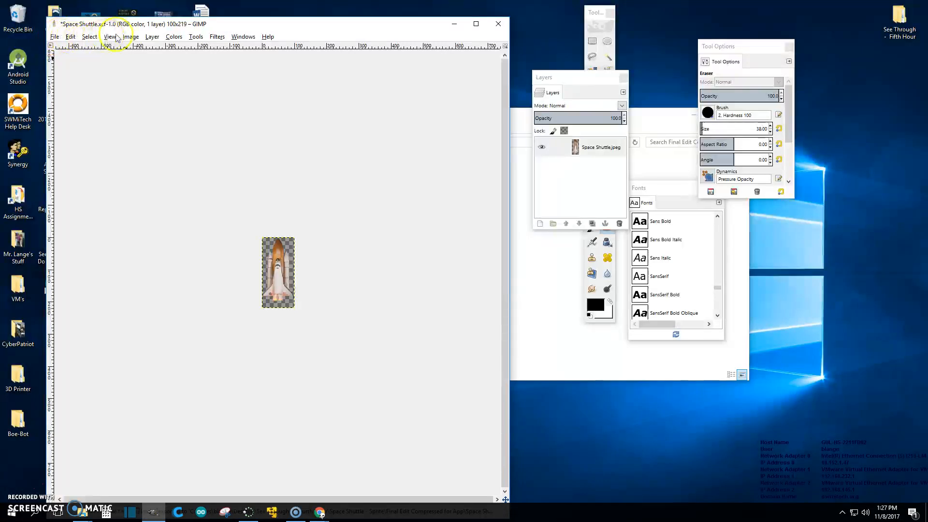
# - Scale the image to 75 × 164 pixels
pyautogui.click(131, 37)
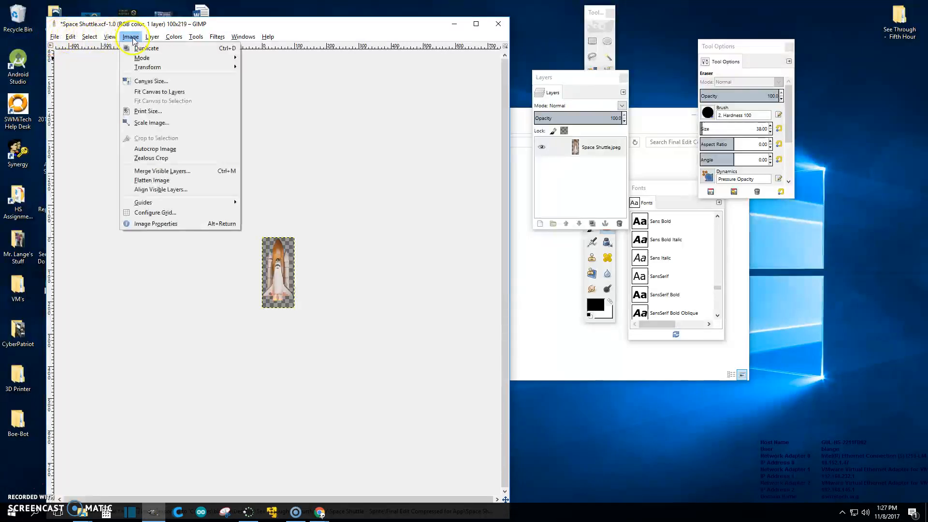
pyautogui.click(150, 124)
pyautogui.write('75')
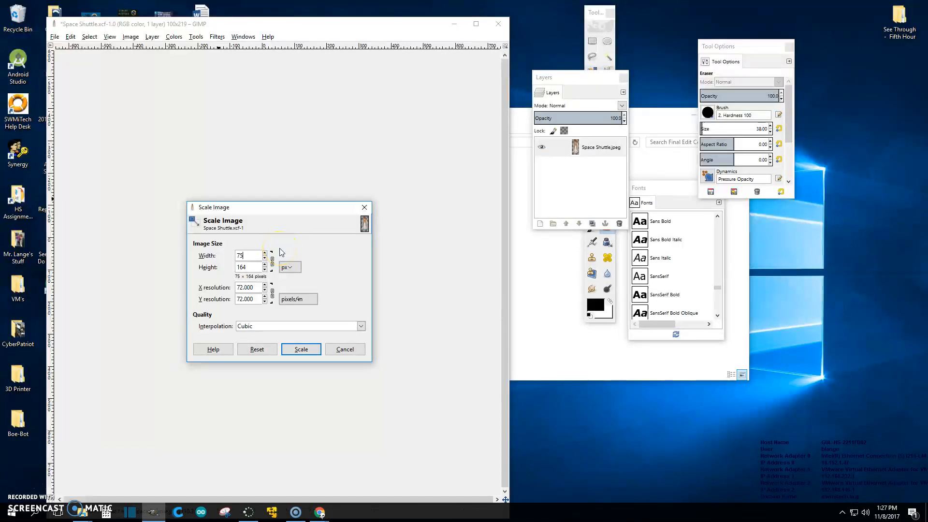
pyautogui.click(302, 348)
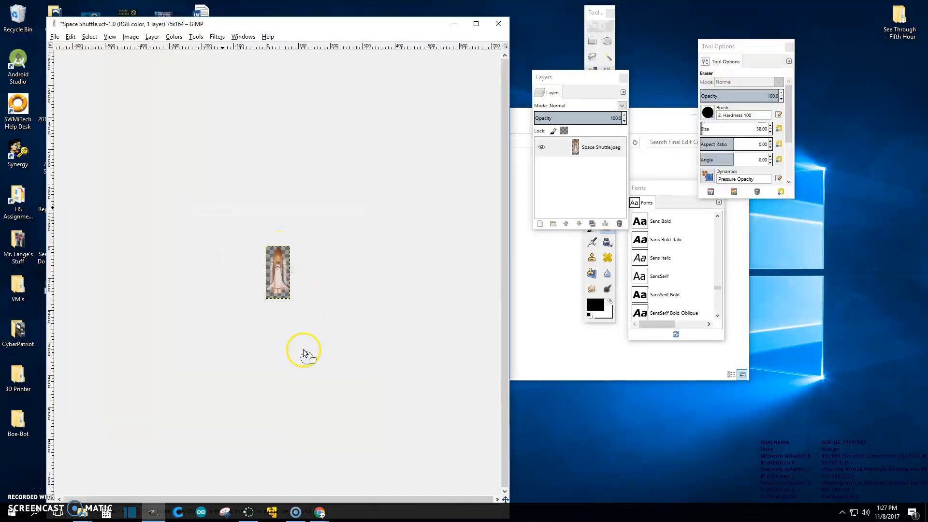
# - Export the image as Space Shuttle_75PX.png into the Final Edit Compressed for App folder
pyautogui.click(54, 37)
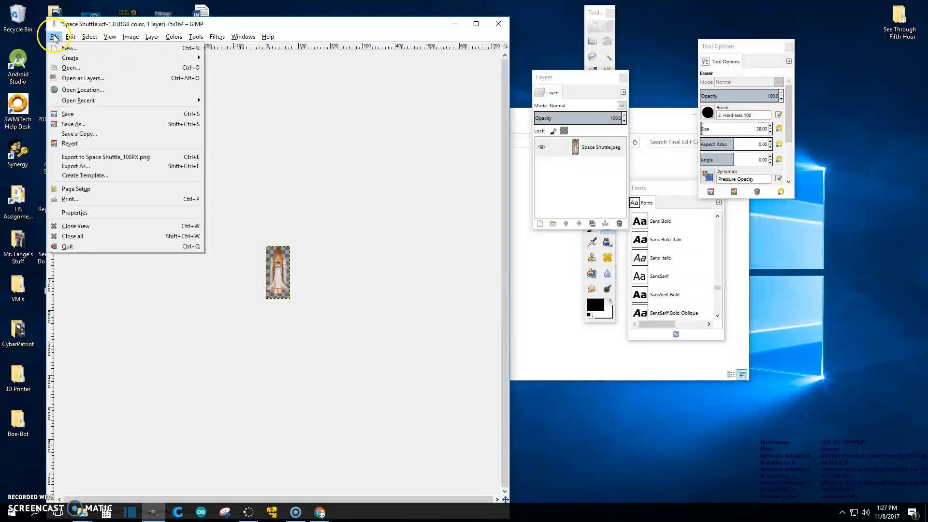
pyautogui.click(75, 166)
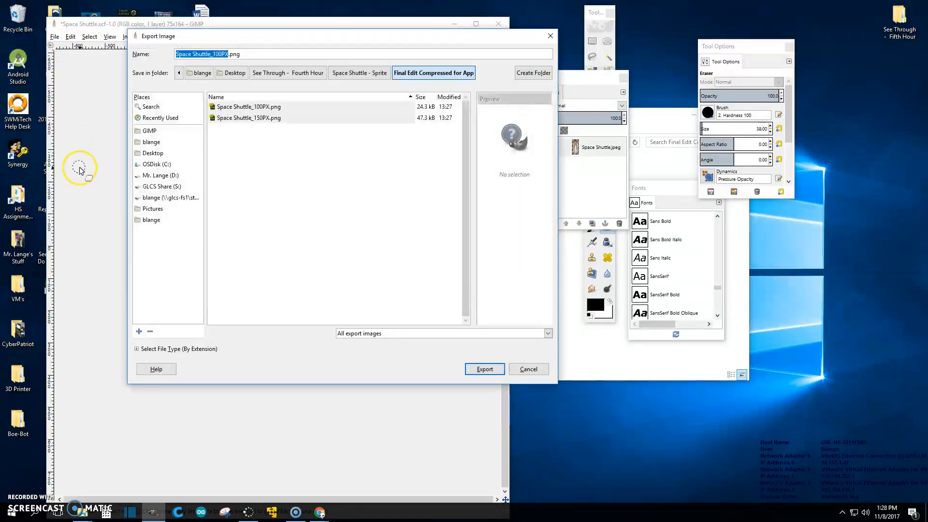
pyautogui.click(220, 54)
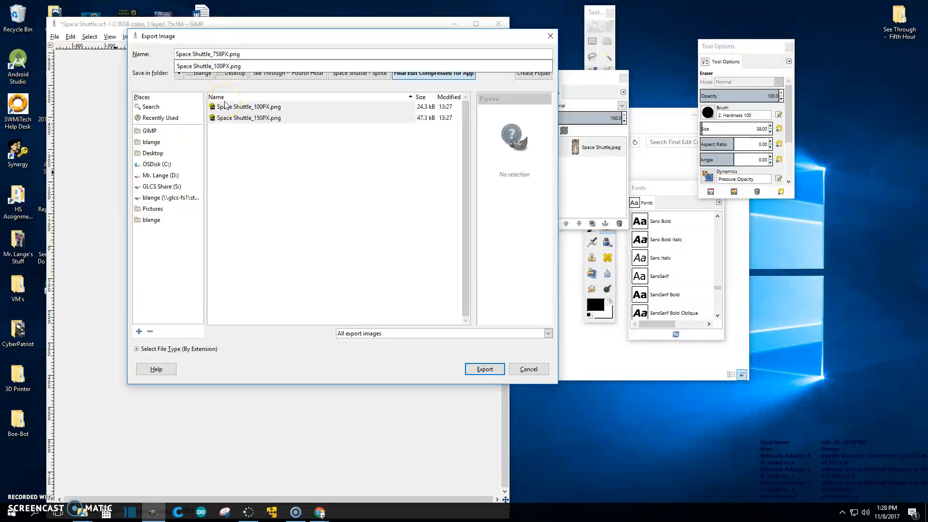
pyautogui.click(481, 371)
pyautogui.click(485, 371)
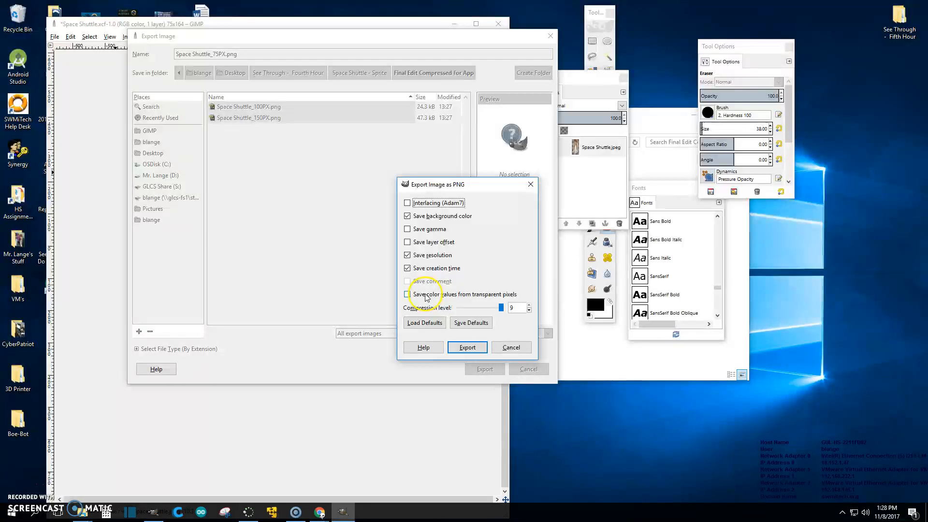
pyautogui.click(467, 347)
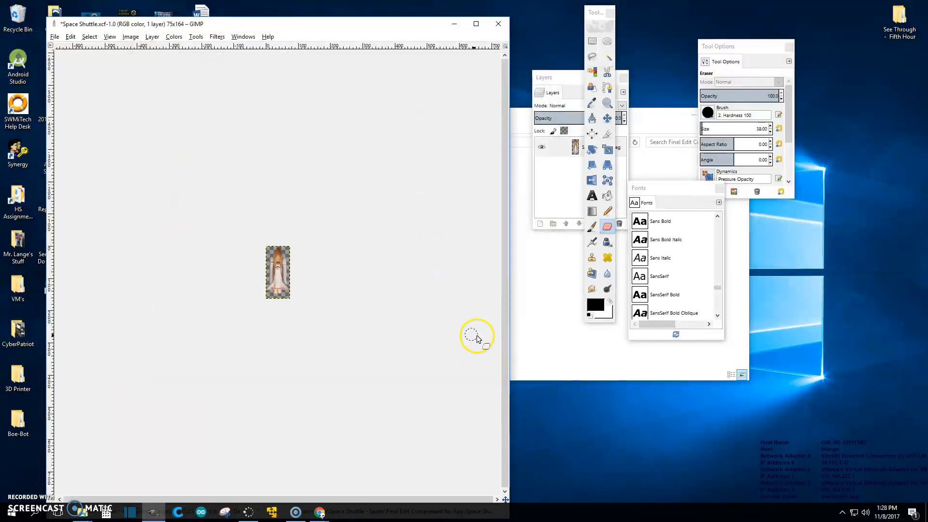
# - Close the image without saving its changes and quit GIMP
pyautogui.click(498, 24)
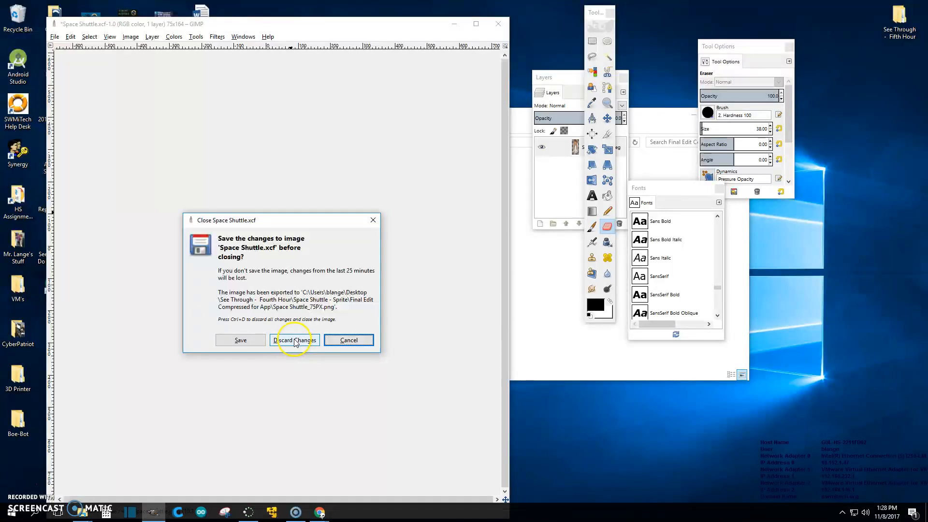
pyautogui.click(296, 340)
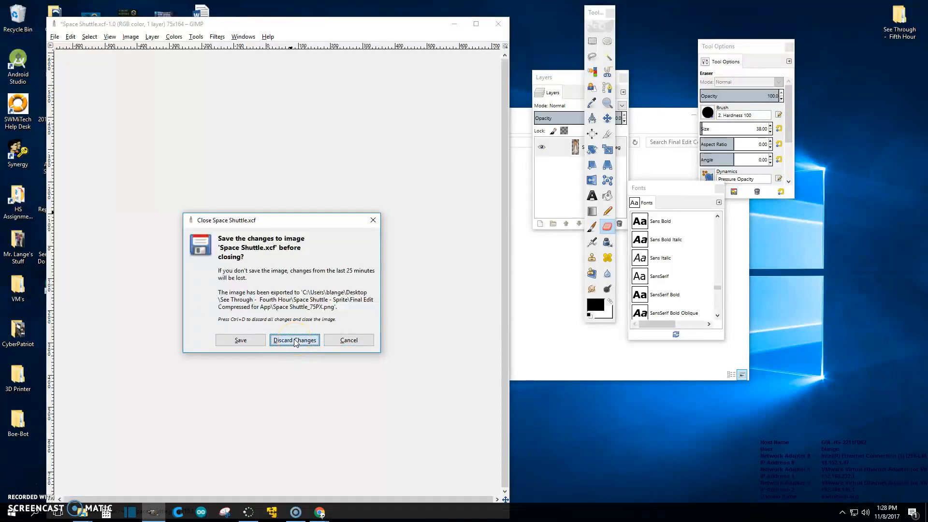
pyautogui.click(498, 23)
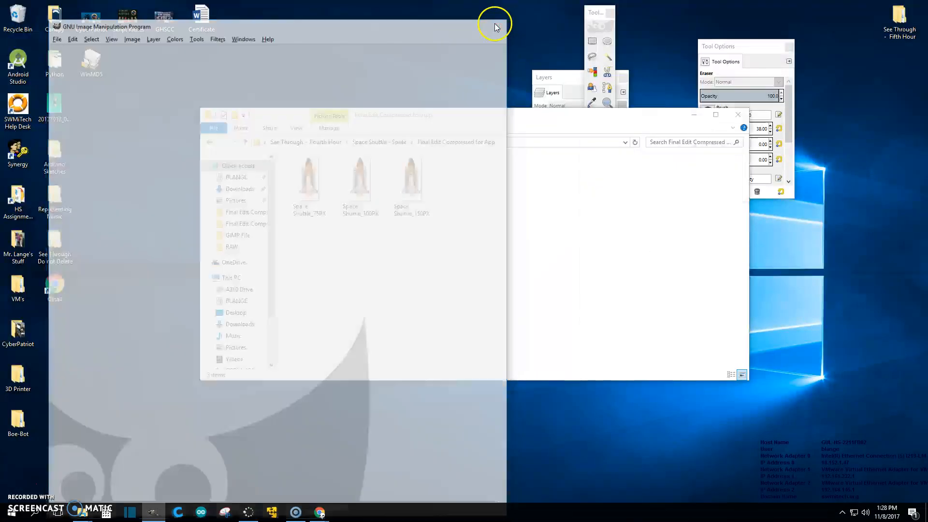
# - Open the Space Shuttle GIMP file from the GIMP folder to inspect it, and close it again
pyautogui.click(209, 142)
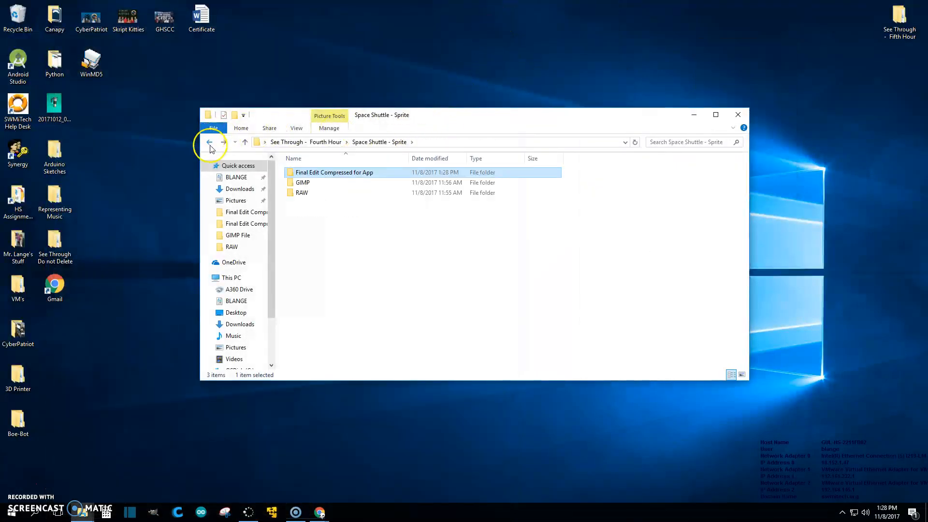
pyautogui.doubleClick(300, 184)
pyautogui.doubleClick(302, 174)
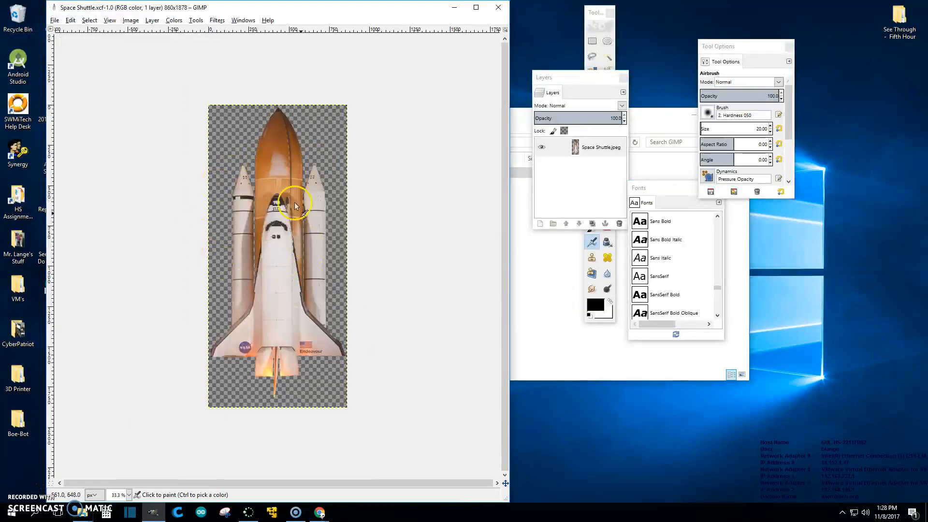
pyautogui.click(498, 8)
pyautogui.click(498, 8)
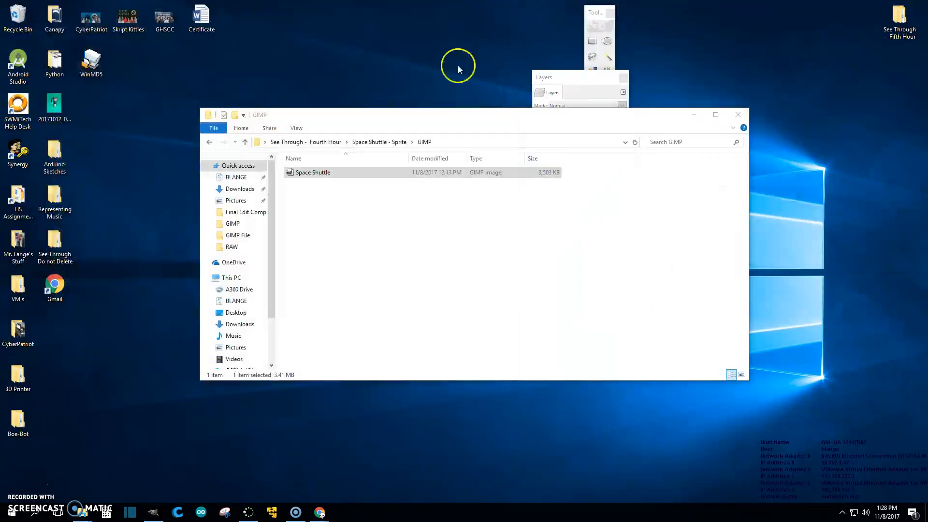
# - Open the Final Edit Compressed for App folder in details view and add a Dimensions column
pyautogui.click(209, 141)
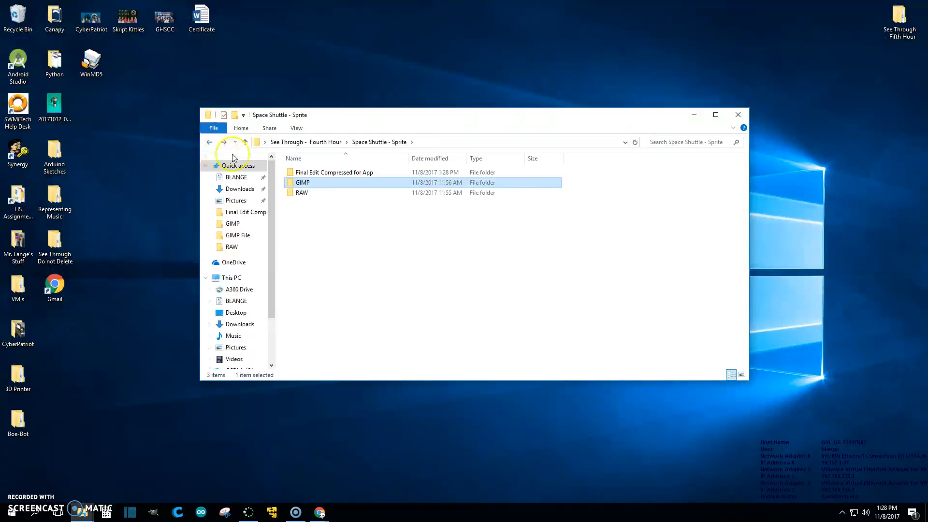
pyautogui.doubleClick(299, 172)
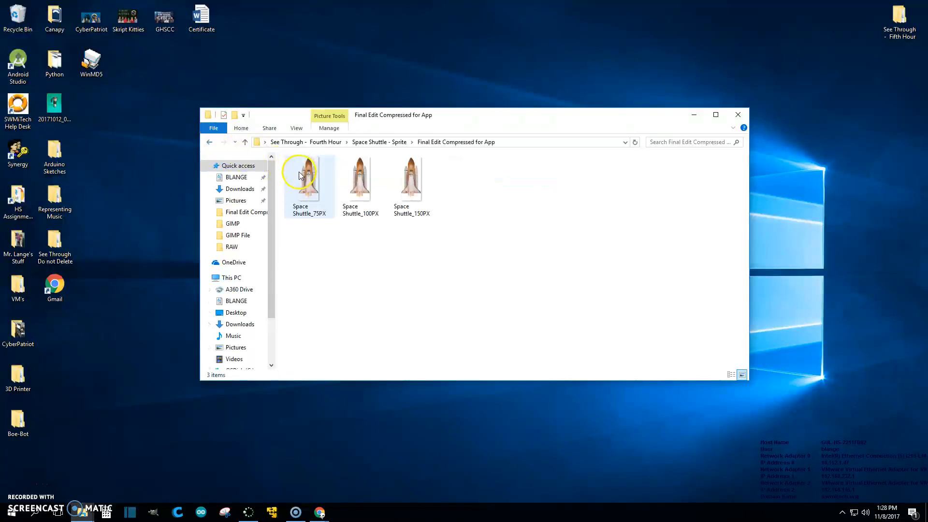
pyautogui.click(734, 374)
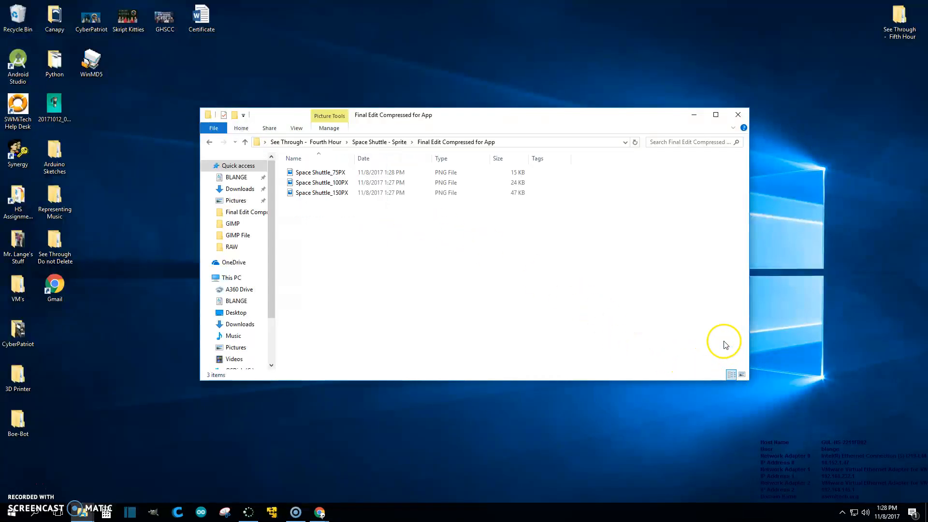
pyautogui.rightClick(594, 157)
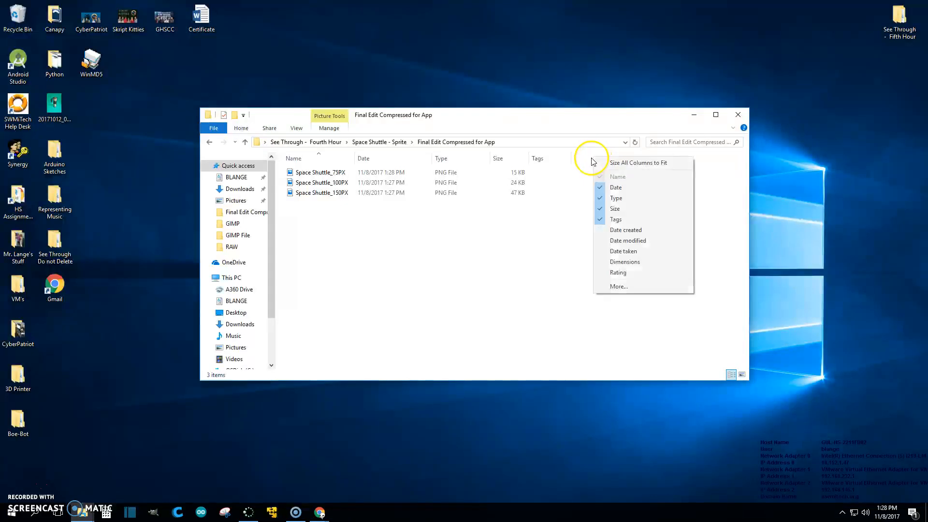
pyautogui.click(625, 262)
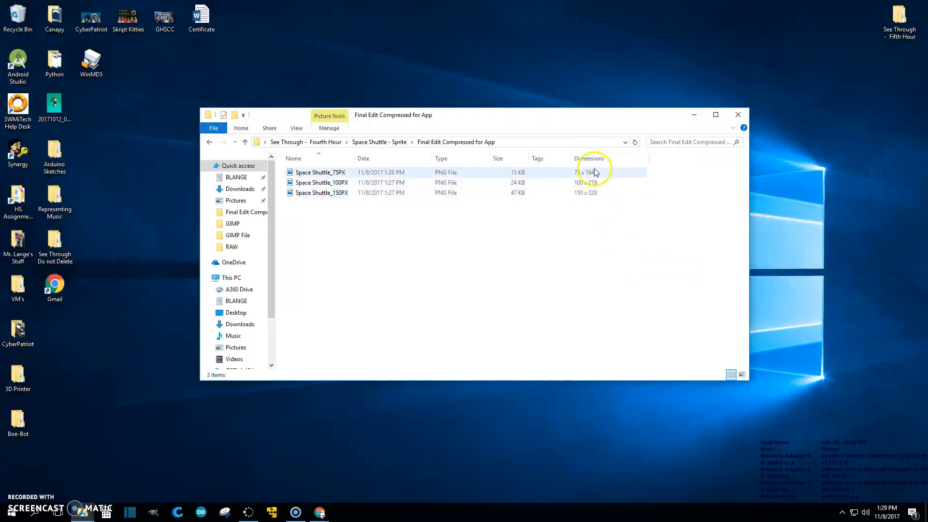
# - Add a Bit depth column to the file list and move the Size column beside Name
pyautogui.rightClick(667, 156)
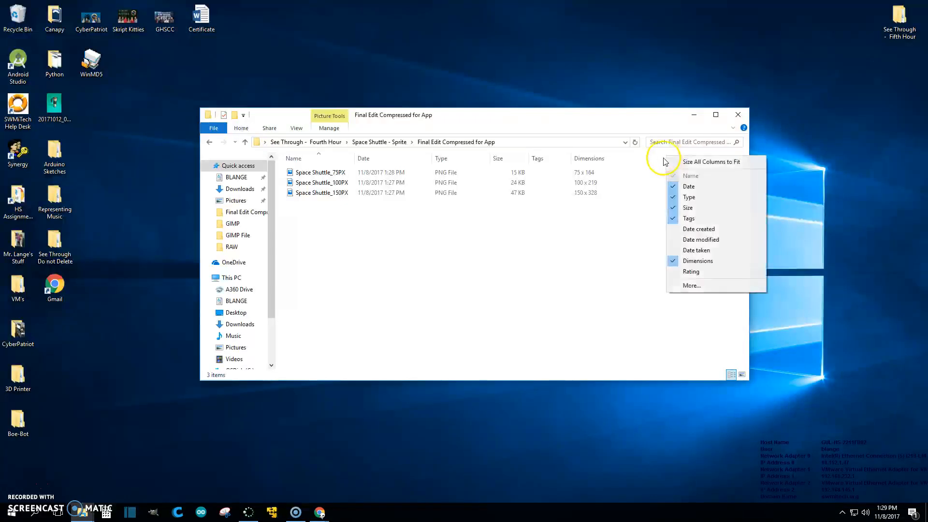
pyautogui.click(704, 288)
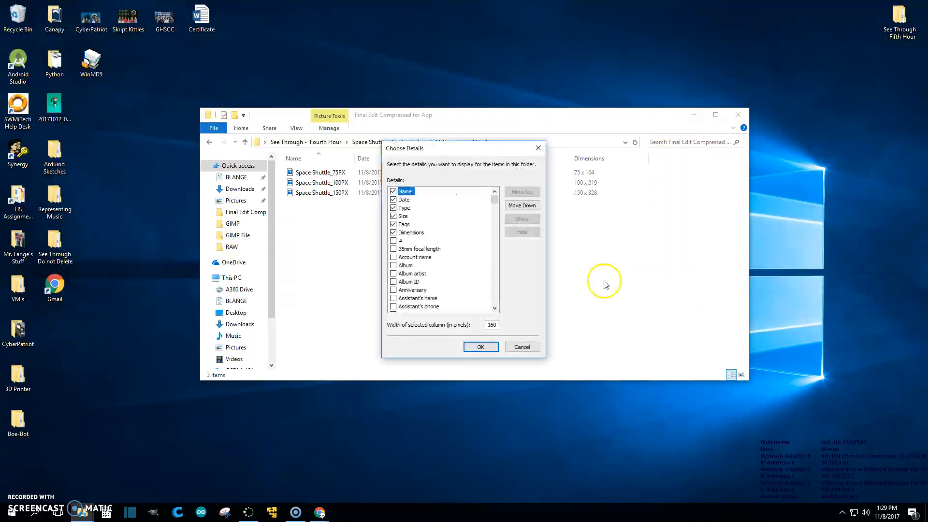
pyautogui.scroll(-5, 435, 263)
pyautogui.click(393, 273)
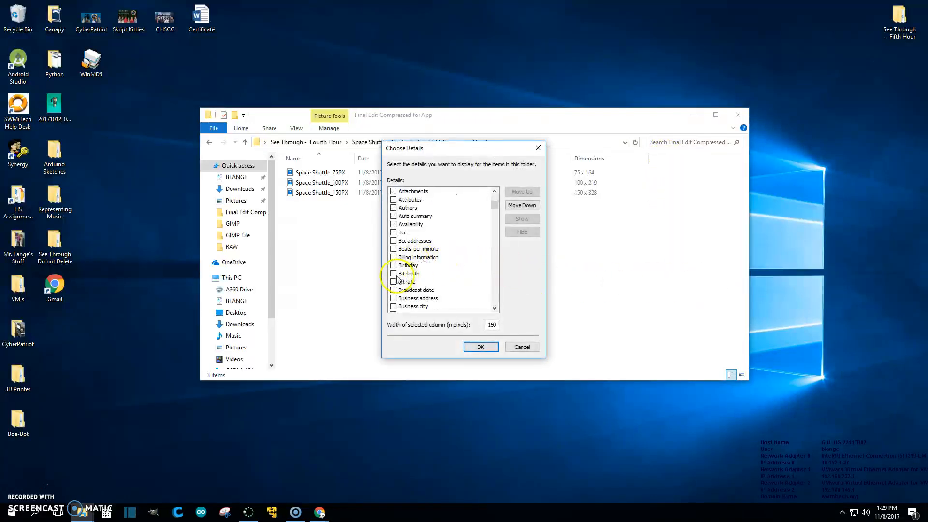
pyautogui.click(480, 349)
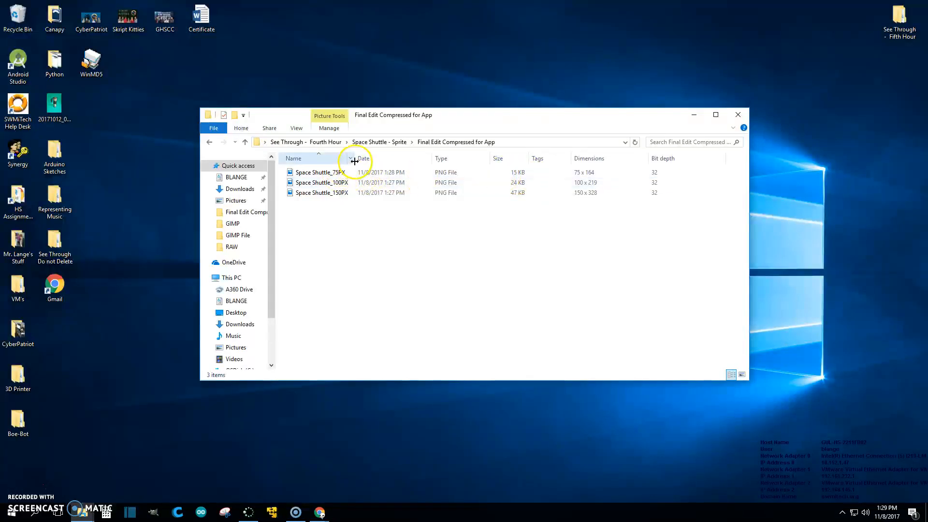
pyautogui.moveTo(355, 158); pyautogui.dragTo(380, 158)
pyautogui.moveTo(543, 158); pyautogui.dragTo(379, 157)
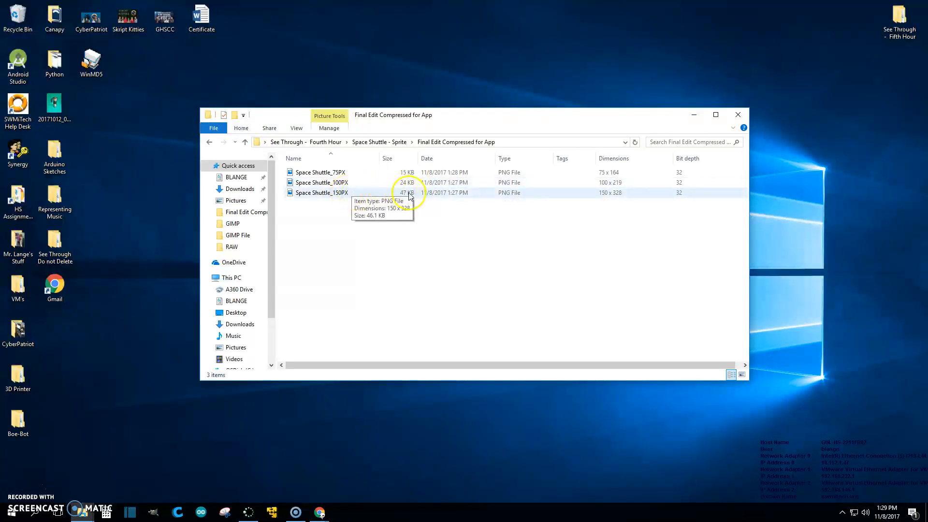
# - Preview the 75, 100 and 150 px PNG exports one after another in Photos, then close the viewer
pyautogui.click(329, 175)
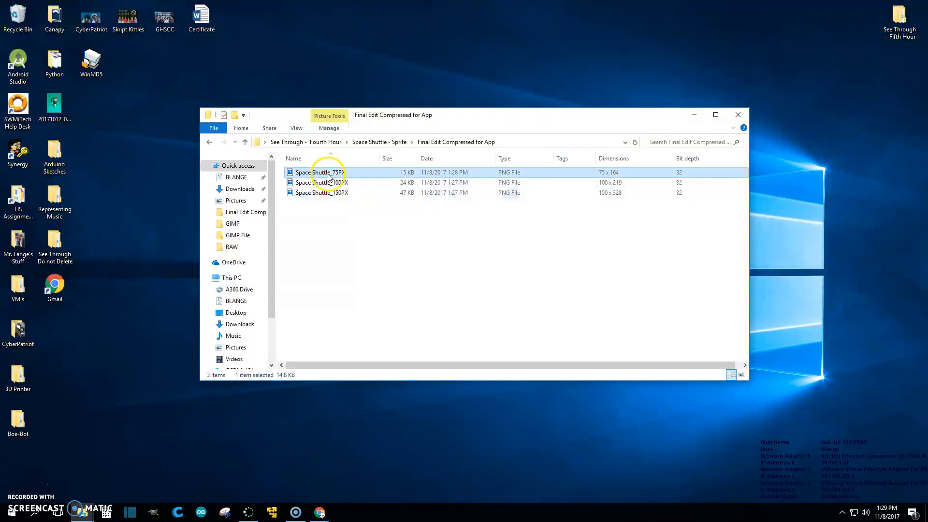
pyautogui.doubleClick(329, 175)
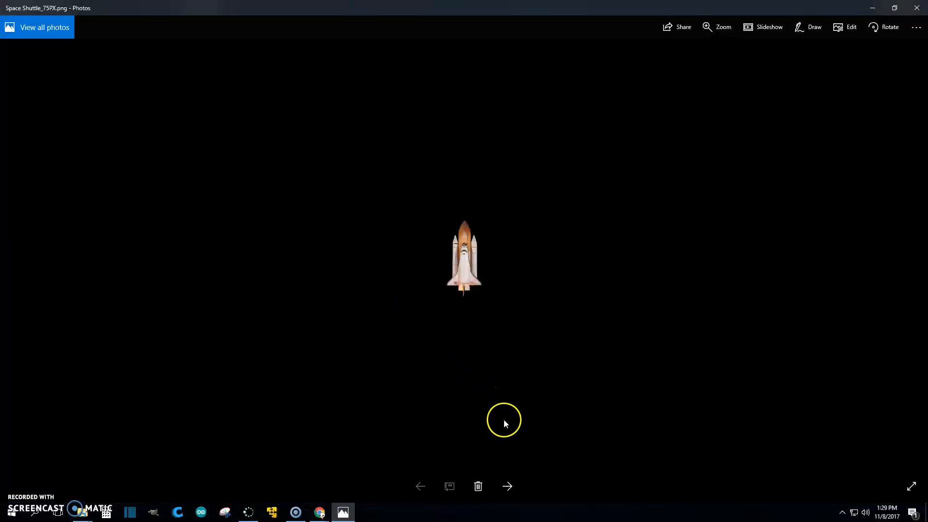
pyautogui.click(507, 487)
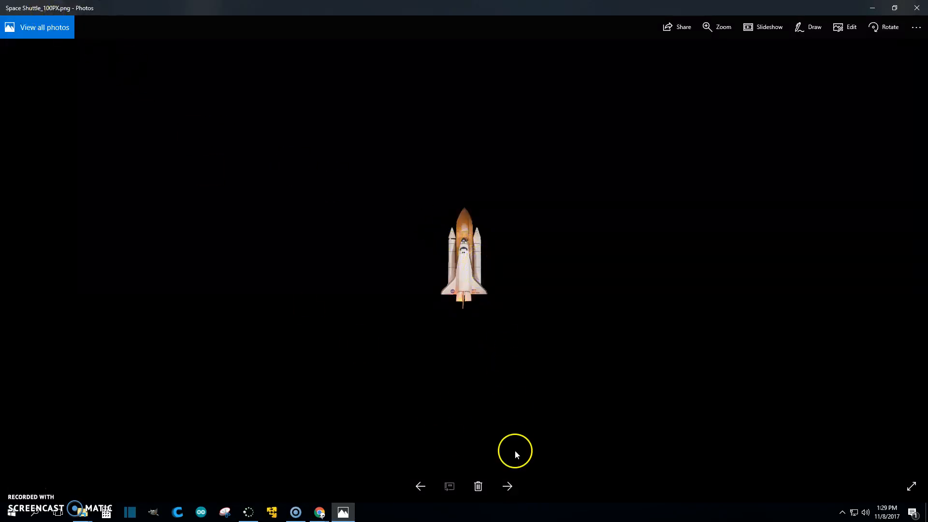
pyautogui.click(512, 483)
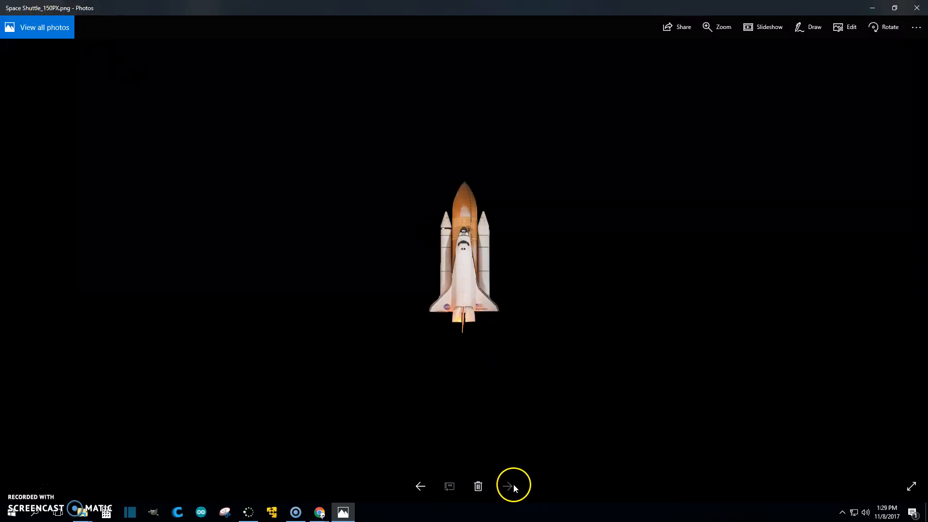
pyautogui.click(422, 487)
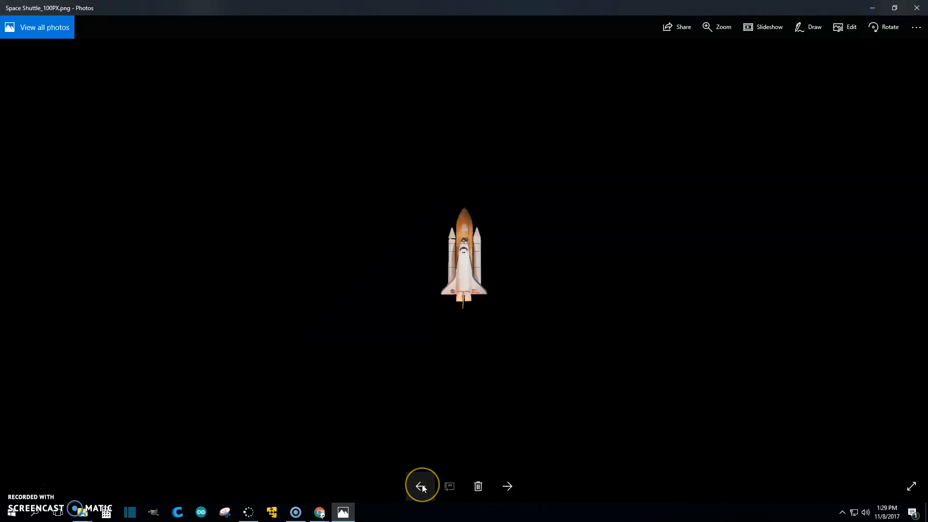
pyautogui.click(422, 487)
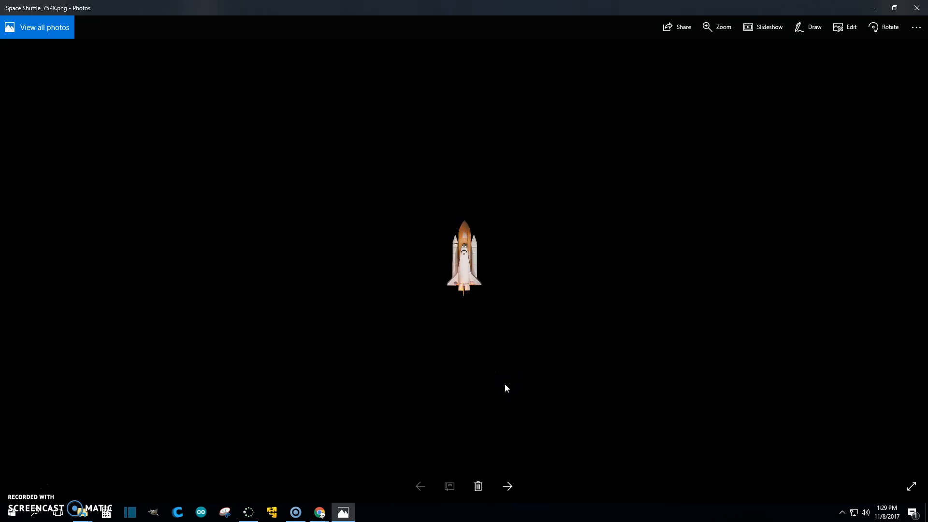
pyautogui.click(916, 7)
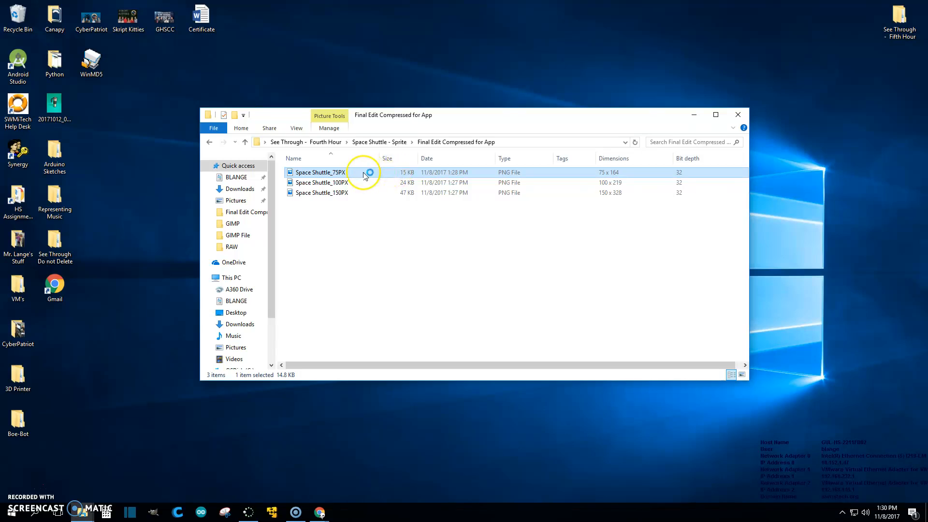
# - Select all three exported PNG files in the Final Edit Compressed for App folder and move its window aside
pyautogui.moveTo(368, 239); pyautogui.dragTo(317, 153)
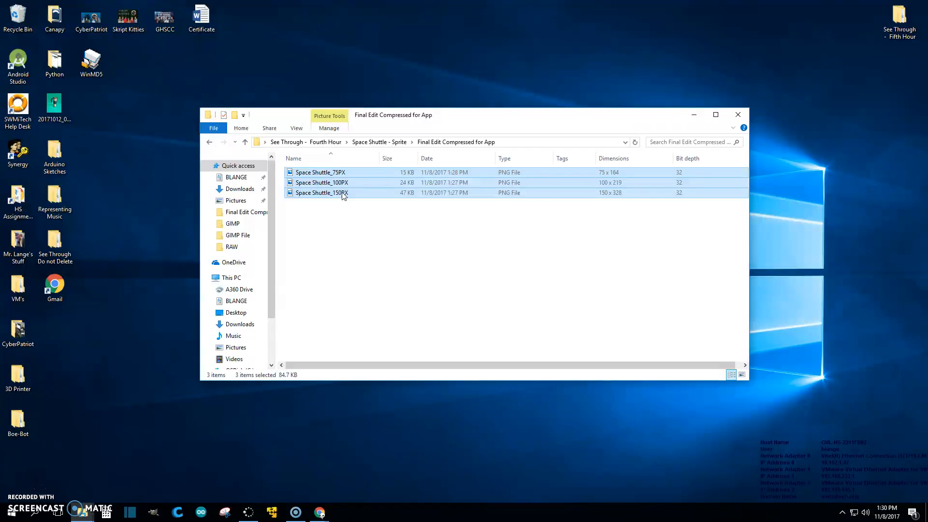
pyautogui.moveTo(343, 194); pyautogui.dragTo(334, 178)
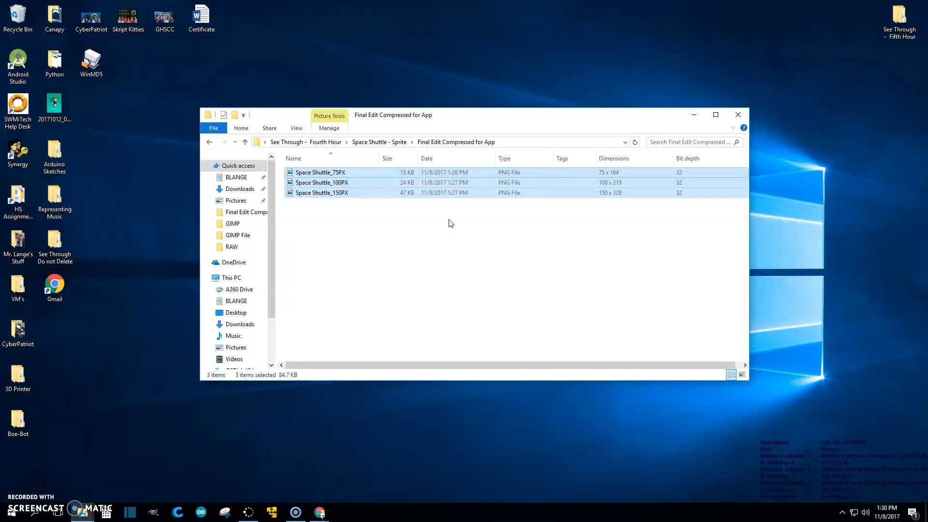
pyautogui.moveTo(480, 109); pyautogui.dragTo(749, 200)
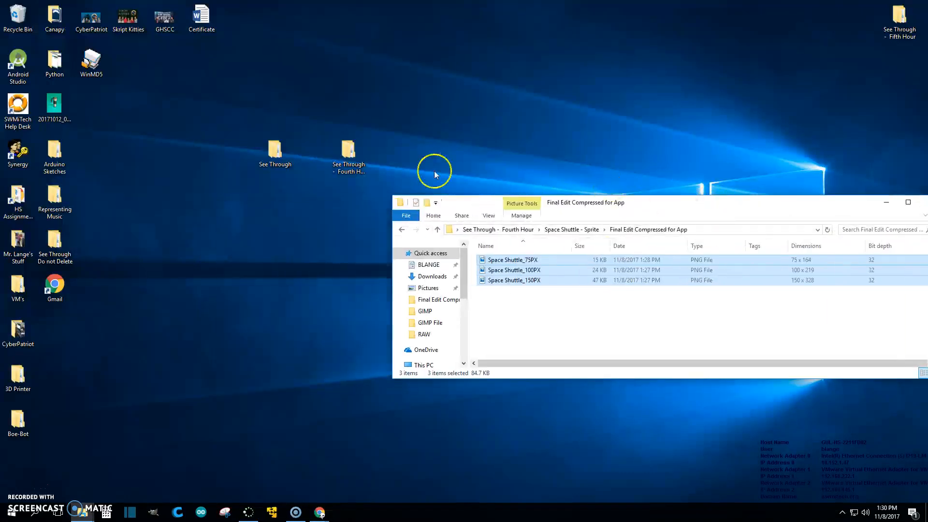
# - Open the See Through - Fourth Hour desktop folder in a new window and move that window to the upper left
pyautogui.rightClick(349, 154)
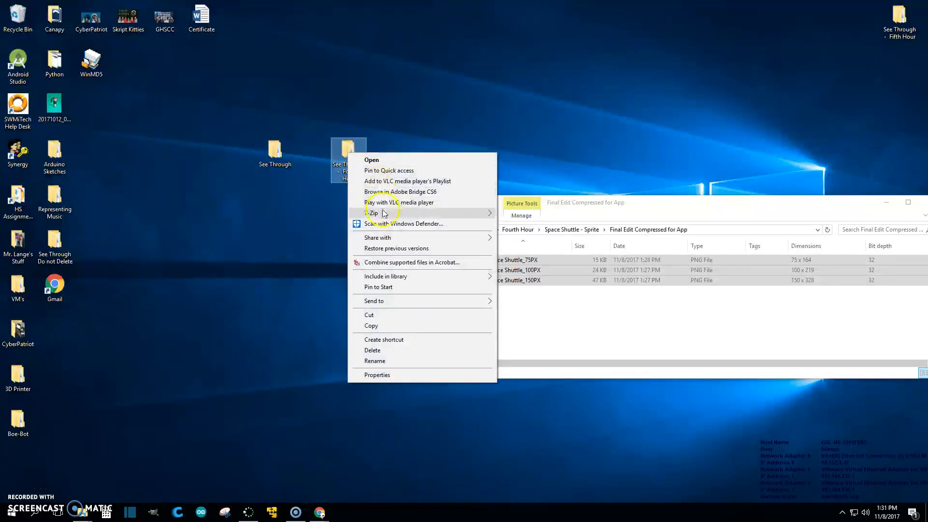
pyautogui.click(377, 159)
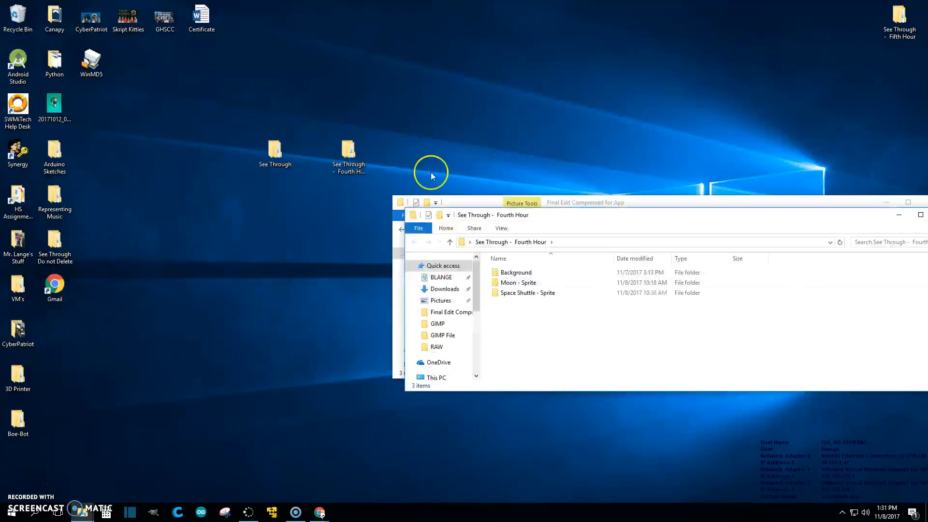
pyautogui.moveTo(550, 219); pyautogui.dragTo(182, 58)
# - Open the RAW folder inside Space Shuttle - Sprite to compare the original JPEG with the exported PNGs
pyautogui.click(140, 138)
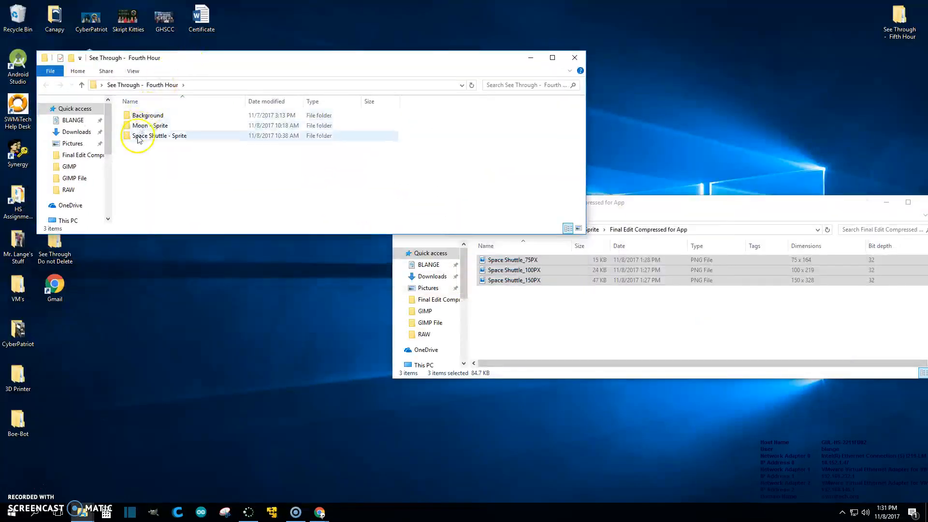
pyautogui.doubleClick(143, 137)
pyautogui.doubleClick(139, 136)
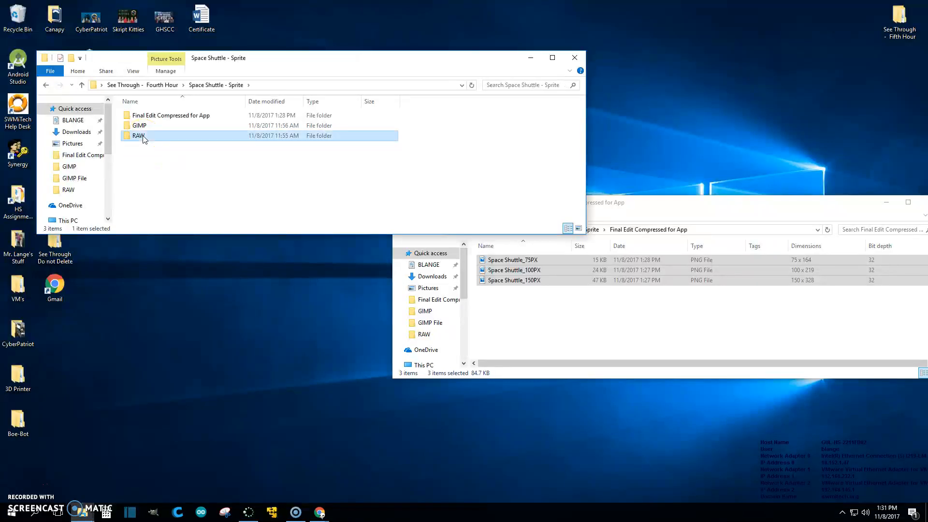
pyautogui.click(143, 119)
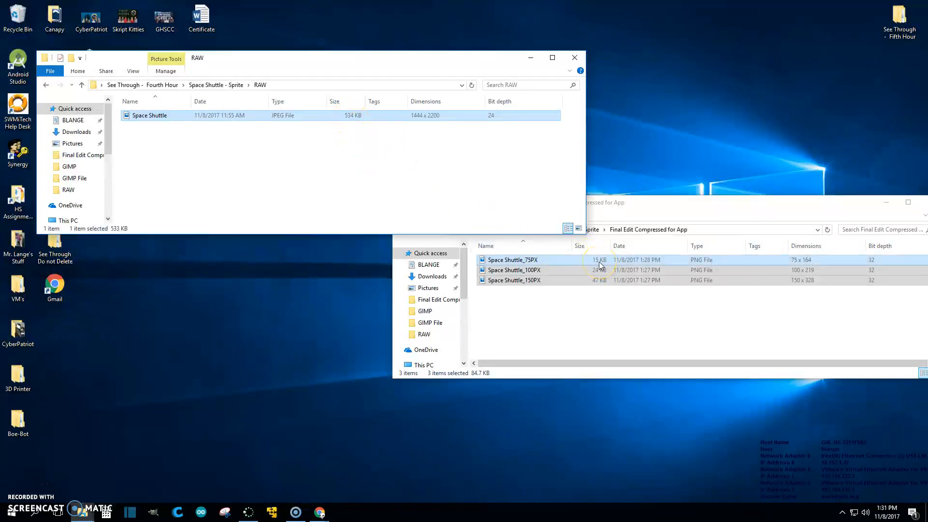
pyautogui.moveTo(647, 207); pyautogui.dragTo(514, 201)
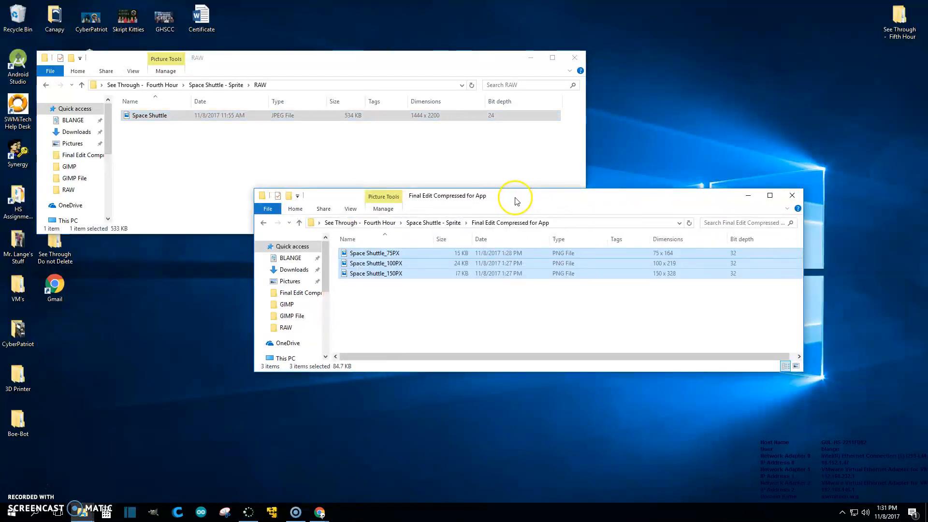